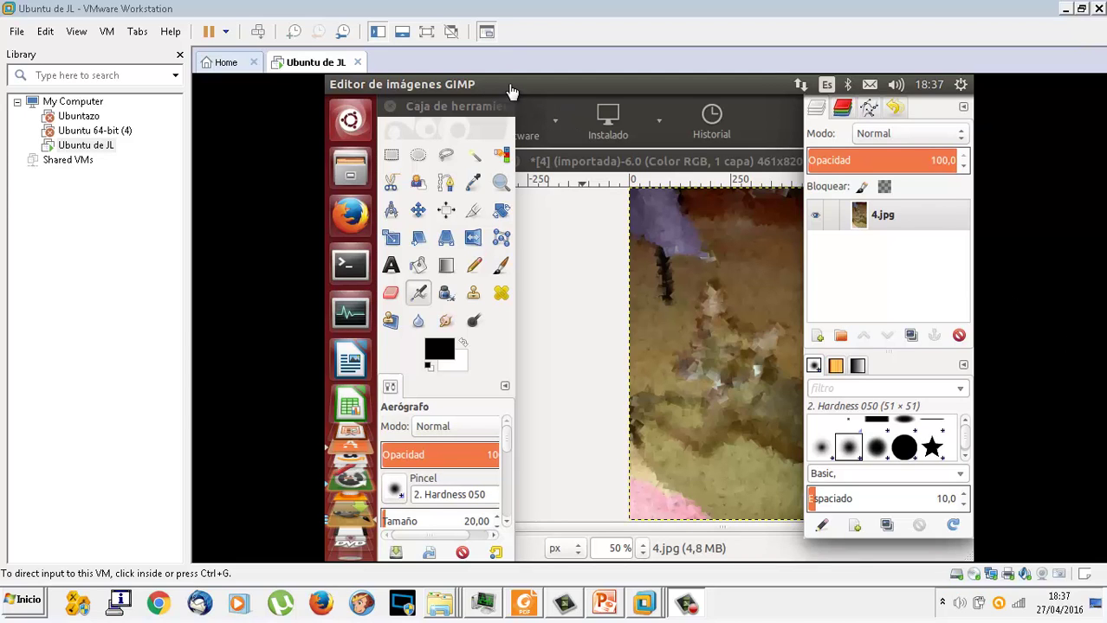
# - Switch back and forth between the Software Center's GIMP page and the open GIMP windows
pyautogui.click(450, 86)
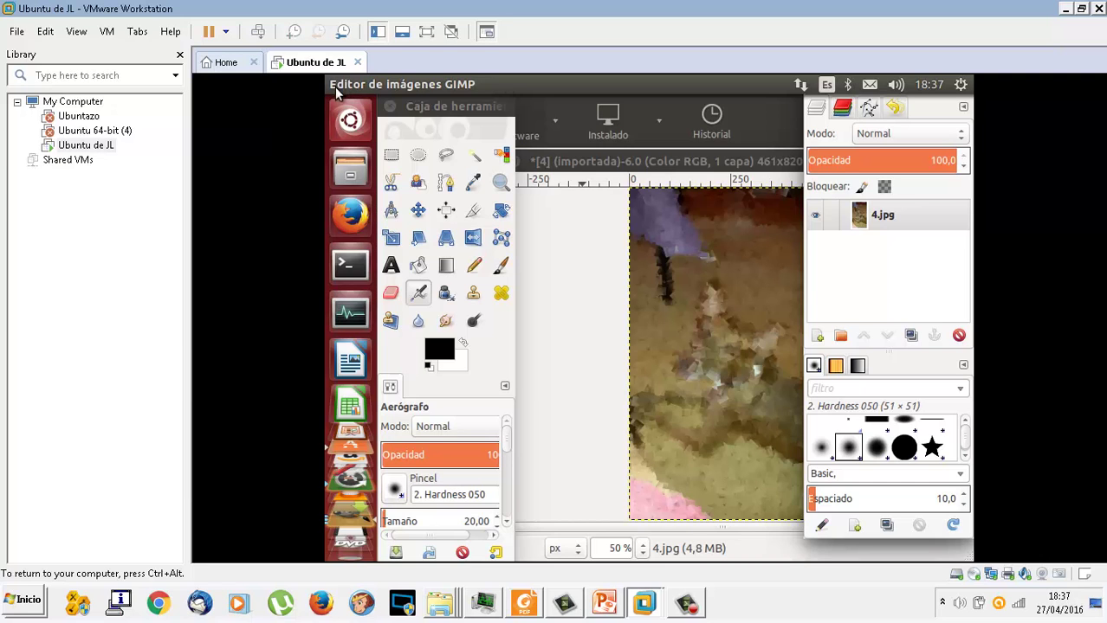
pyautogui.click(503, 85)
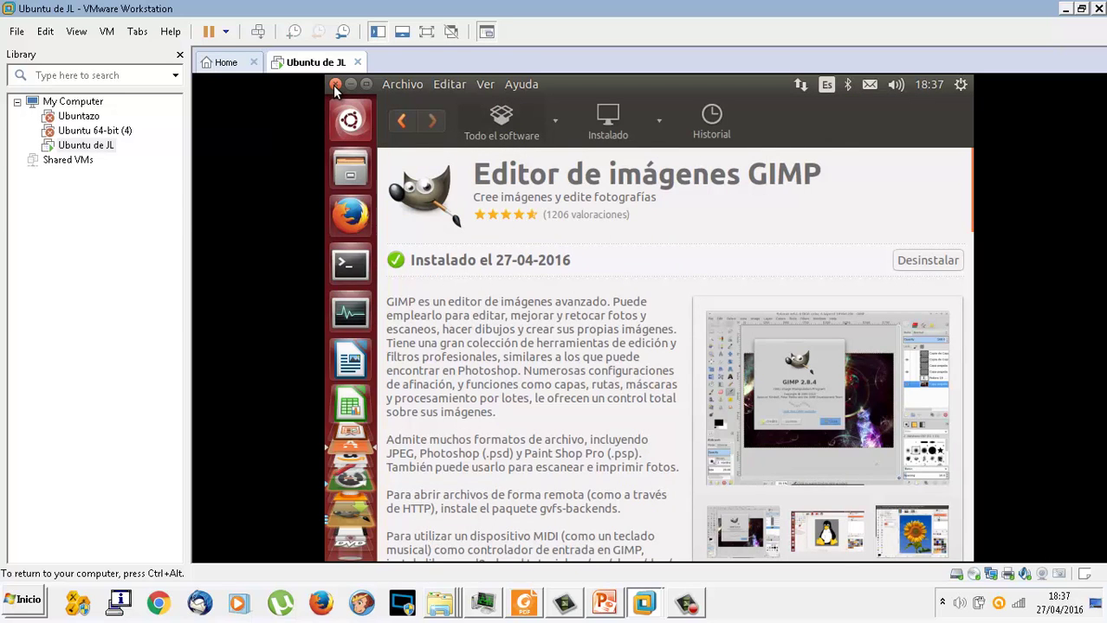
pyautogui.moveTo(350, 491)
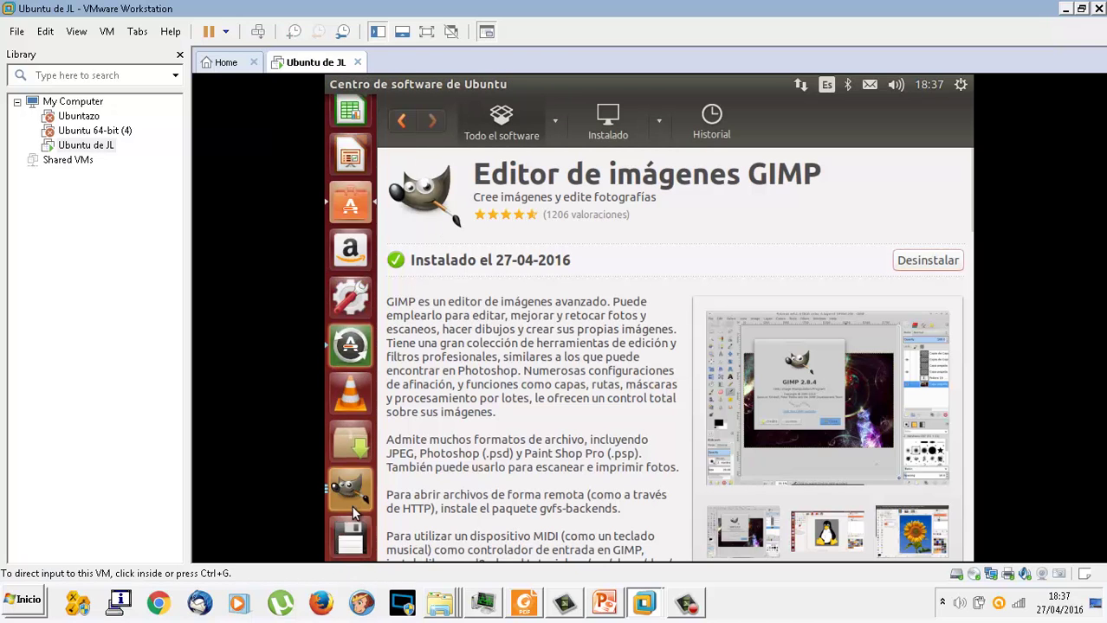
pyautogui.click(349, 433)
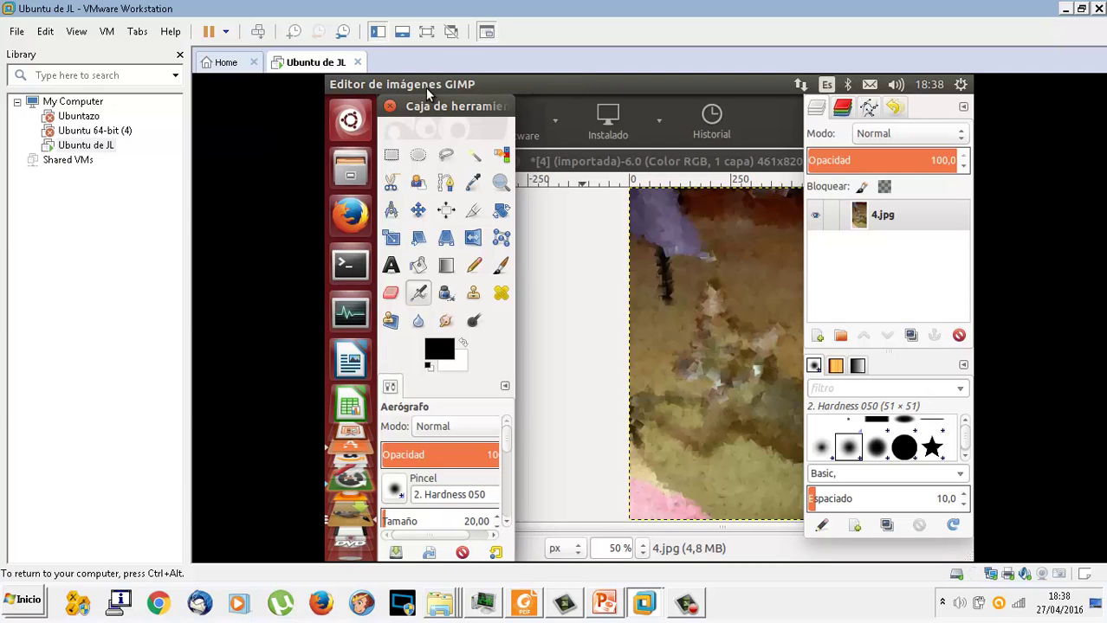
pyautogui.click(504, 94)
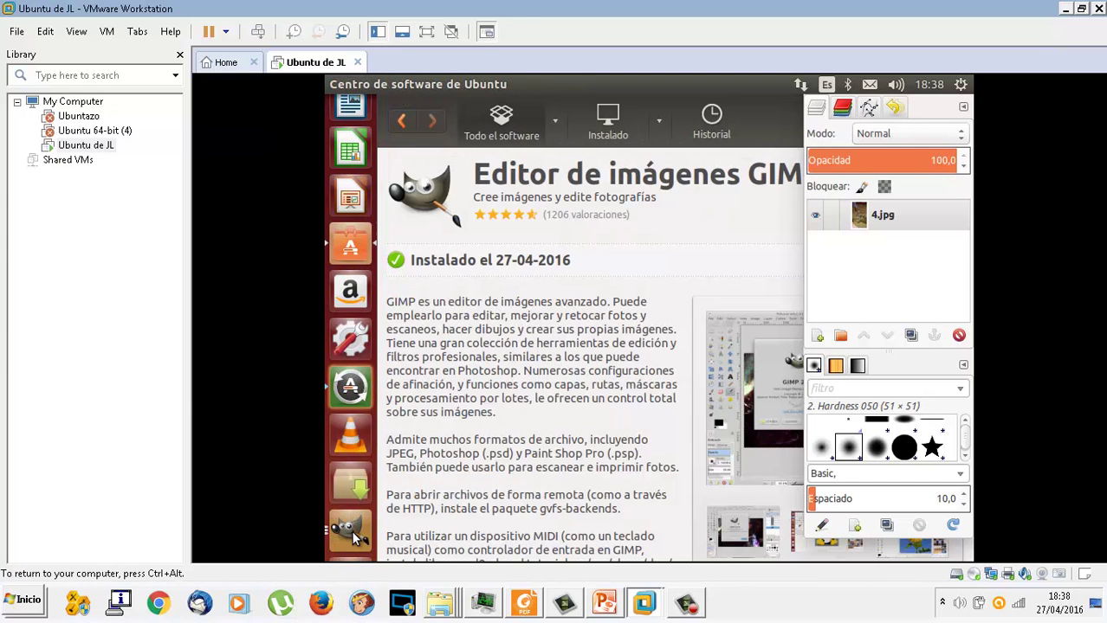
pyautogui.click(353, 532)
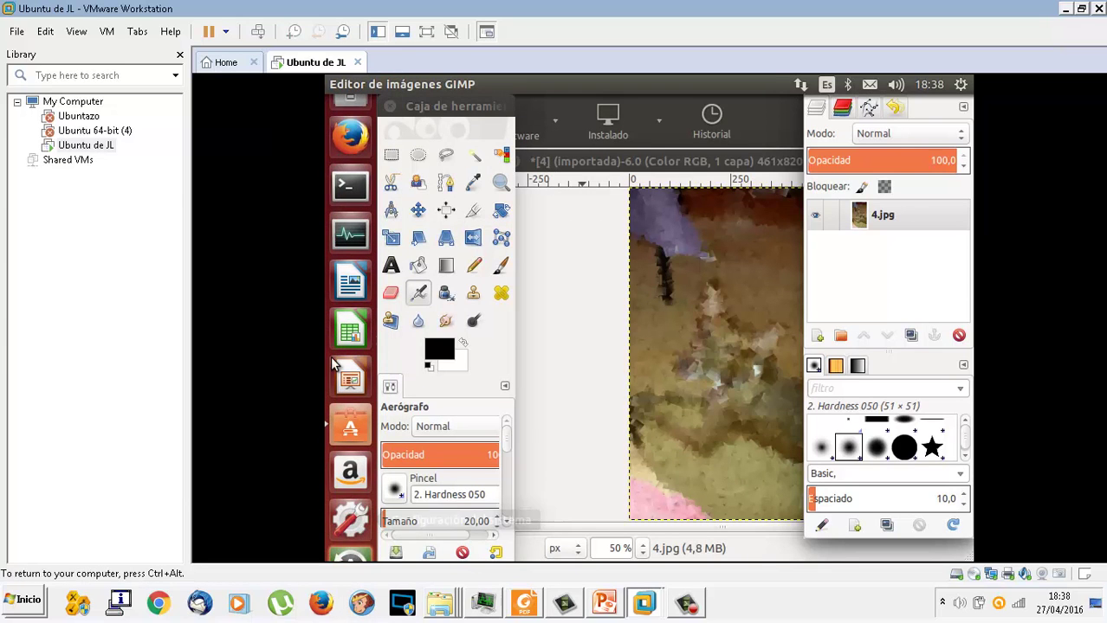
# - Quit GIMP with Salir from its launcher quicklist
pyautogui.rightClick(350, 518)
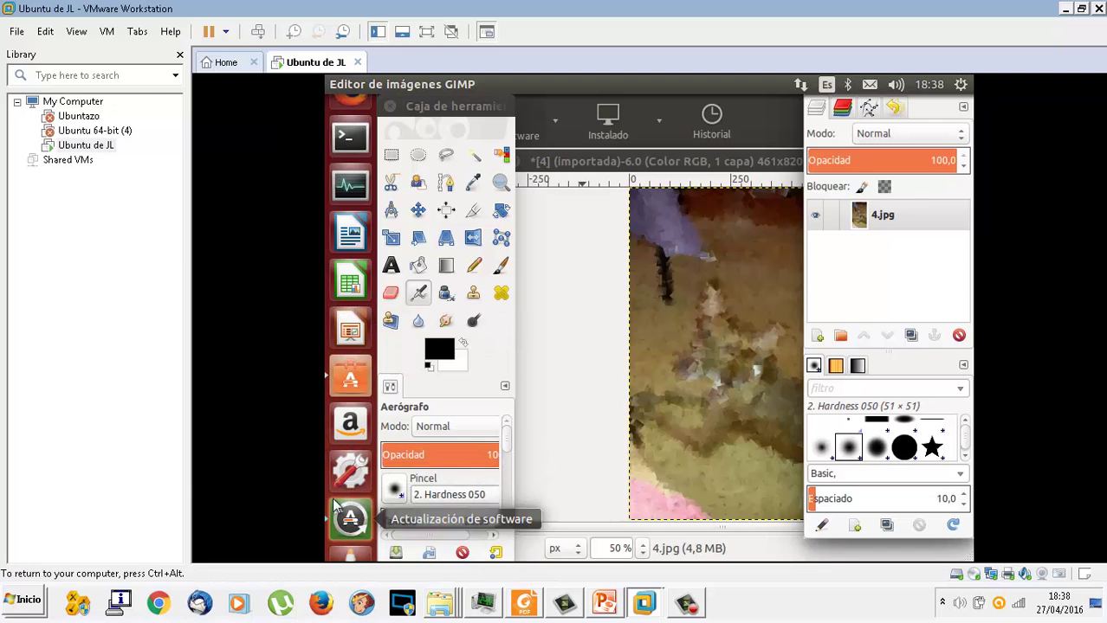
pyautogui.click(563, 389)
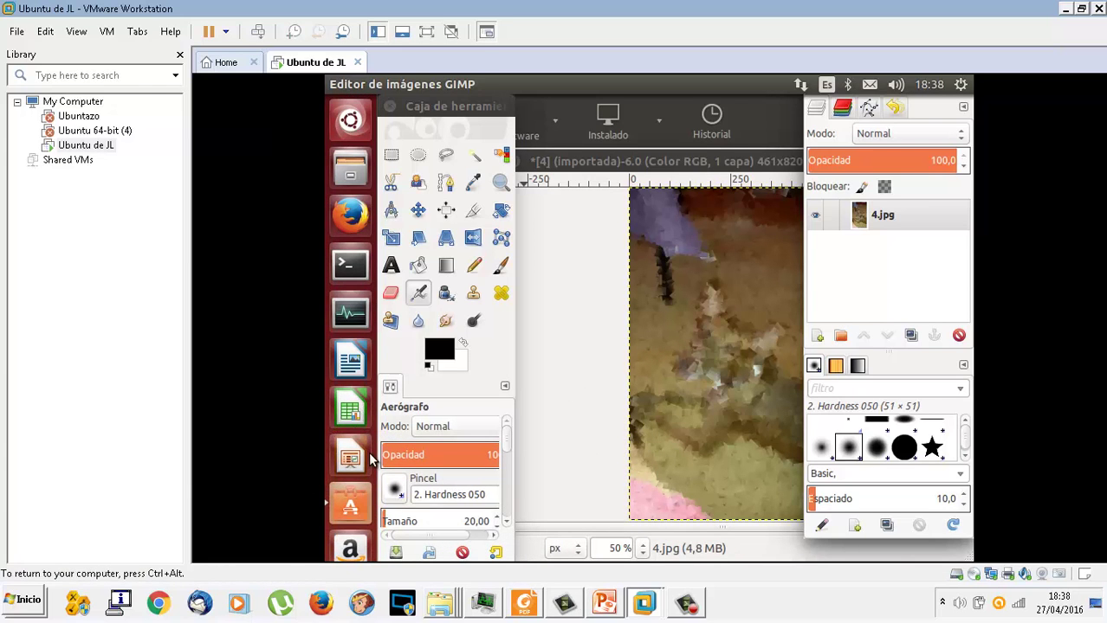
pyautogui.click(562, 391)
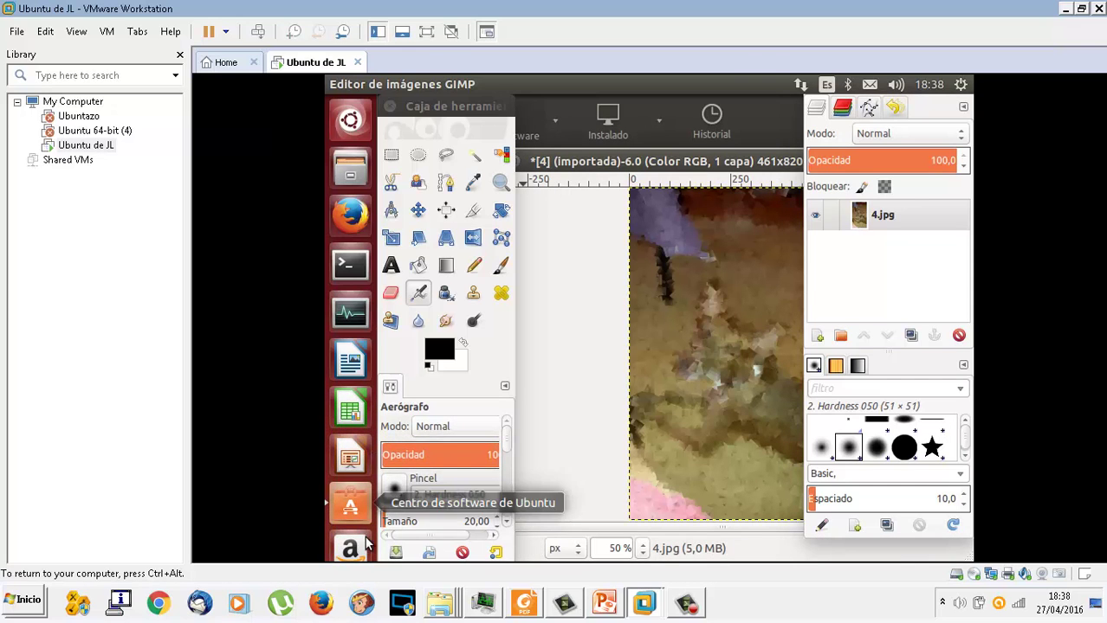
pyautogui.rightClick(360, 499)
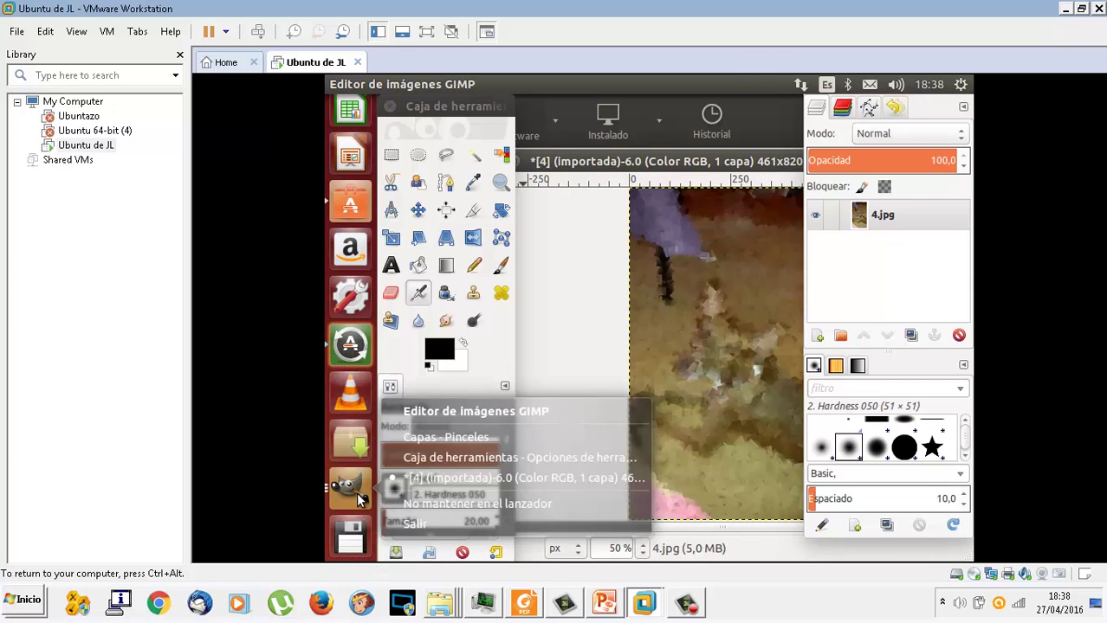
pyautogui.click(414, 524)
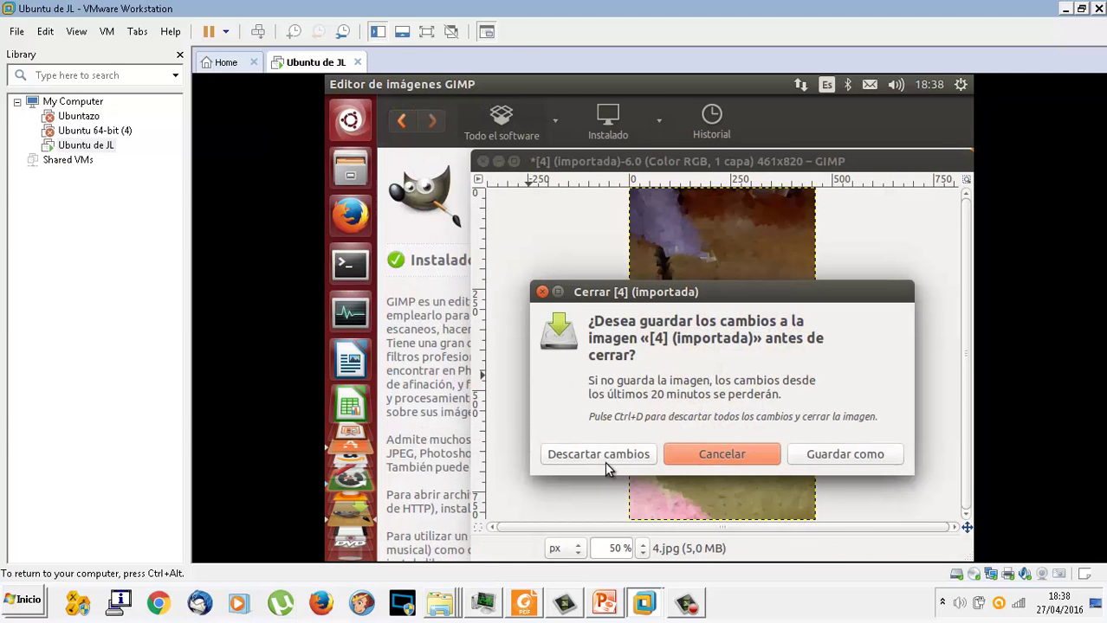
# - Discard GIMP's unsaved image changes, then return to Software Center's Gráficos listing
pyautogui.click(604, 456)
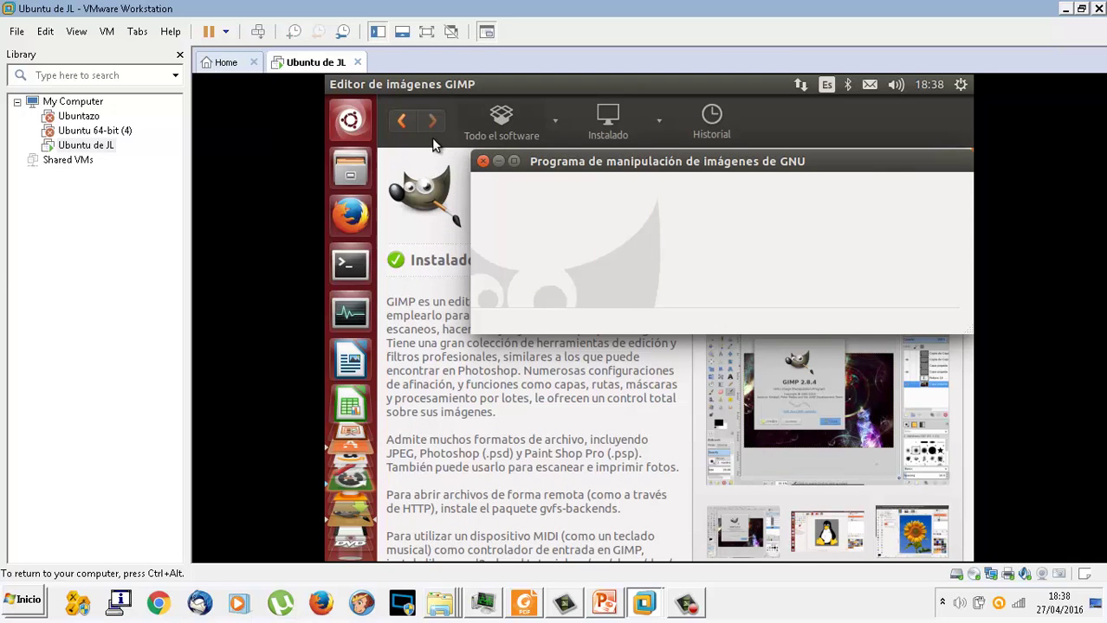
pyautogui.click(399, 121)
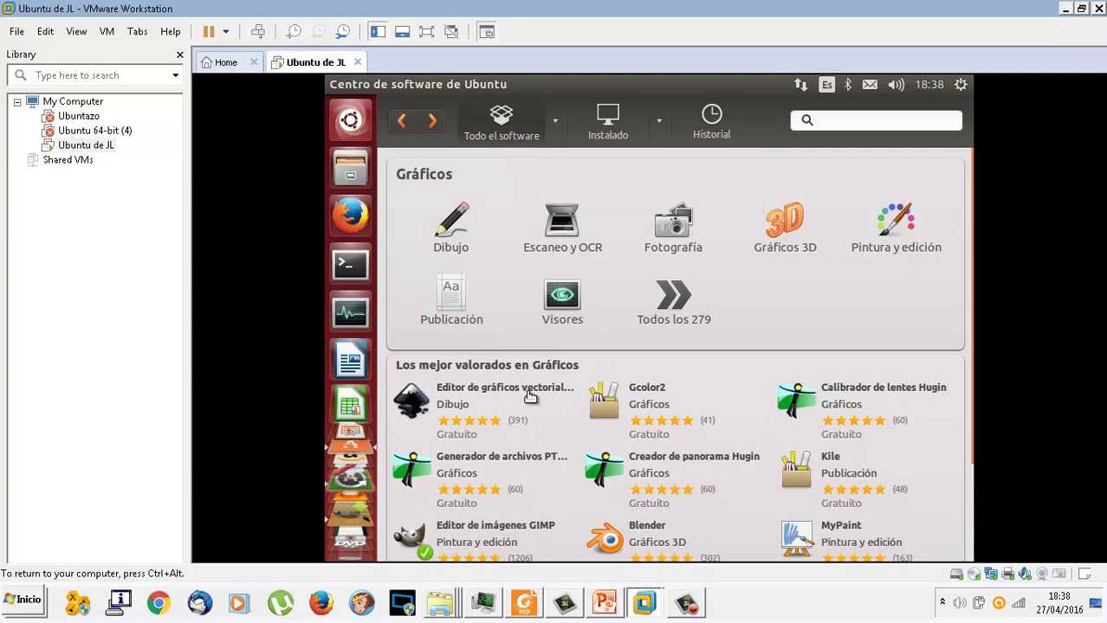
pyautogui.scroll(-1, 525, 398)
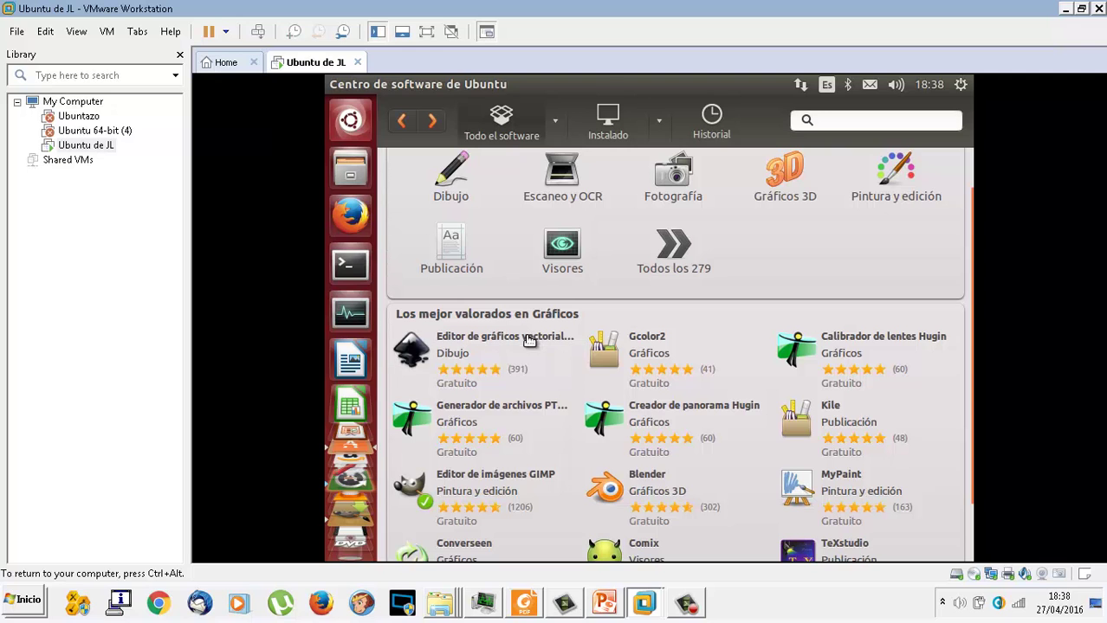
# - Paste slide 4's five numbered installation steps into slide 6's empty body
pyautogui.click(603, 603)
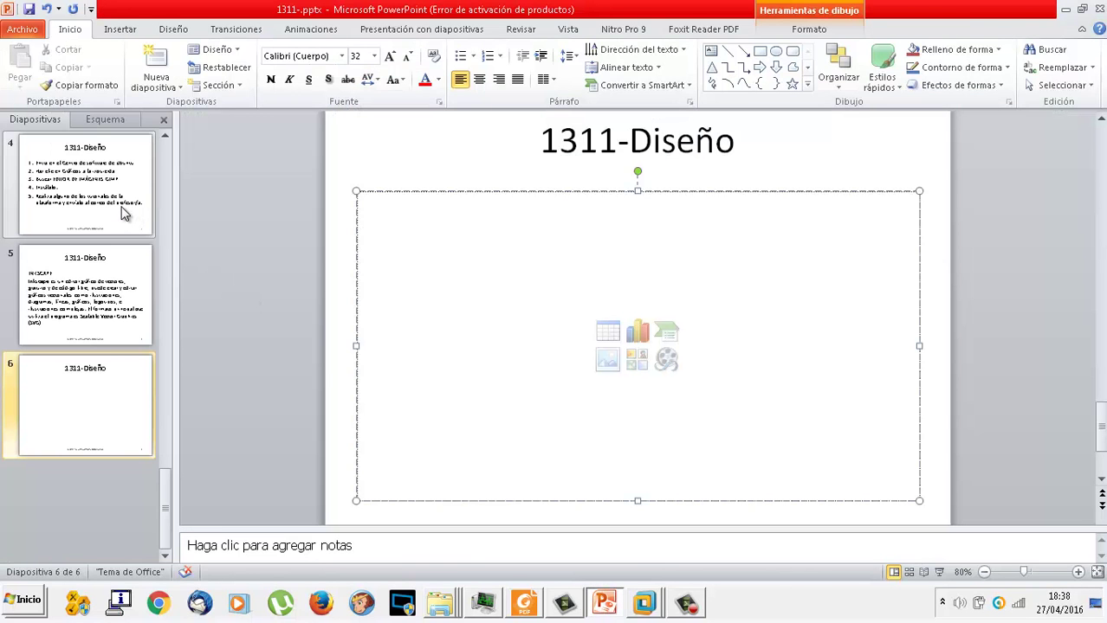
pyautogui.click(124, 209)
pyautogui.click(703, 372)
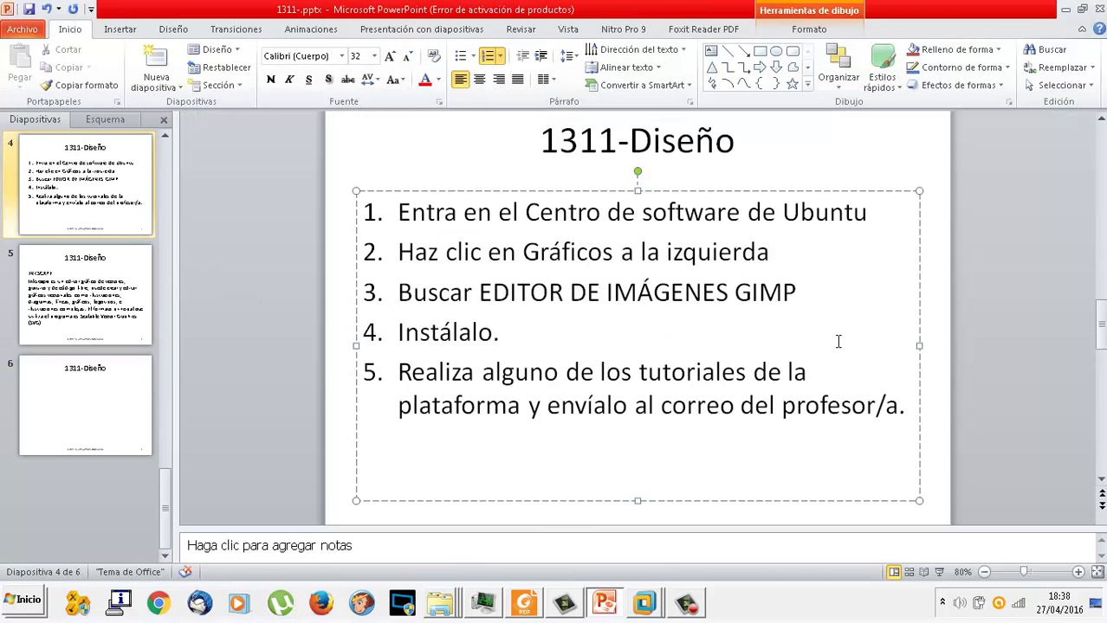
pyautogui.moveTo(904, 407); pyautogui.dragTo(367, 190)
pyautogui.hotkey('ctrl', 'c')
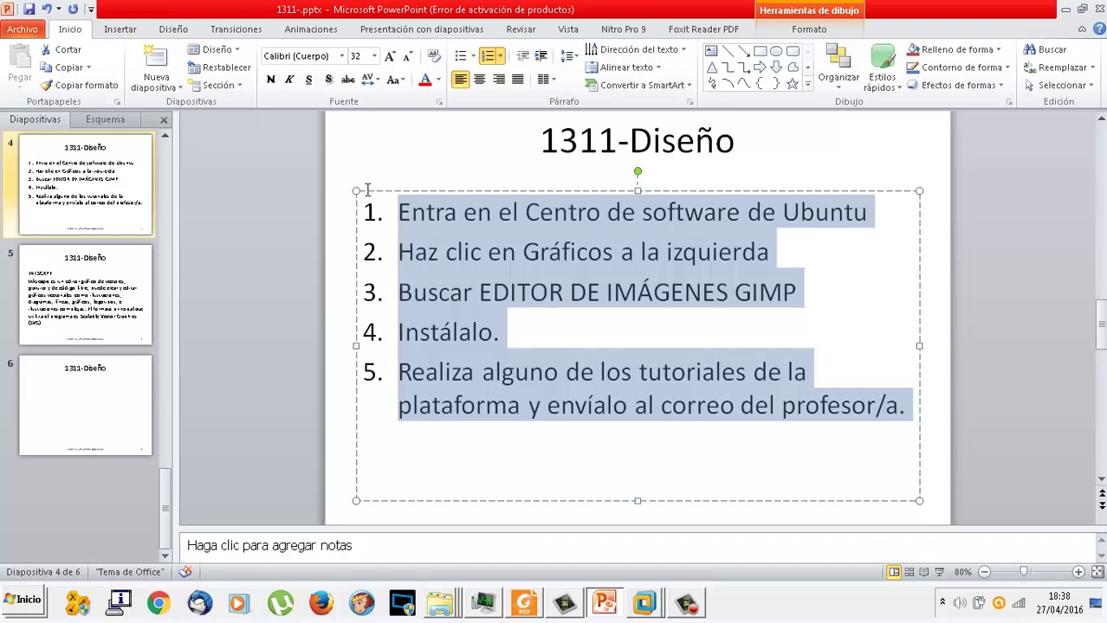
pyautogui.click(57, 386)
pyautogui.click(521, 310)
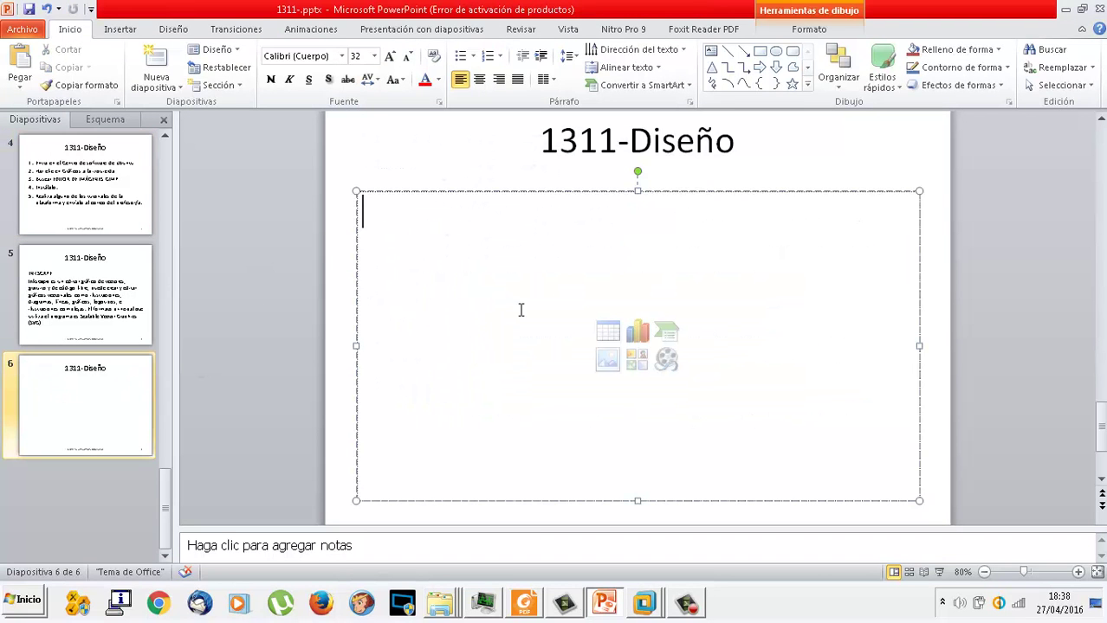
pyautogui.hotkey('ctrl', 'v')
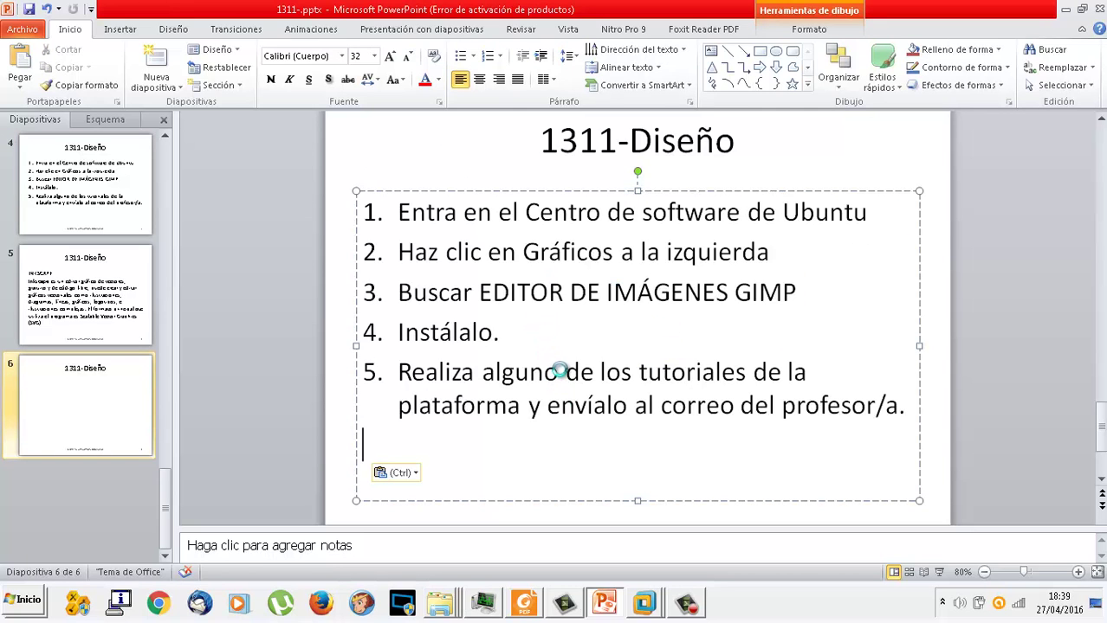
# - In step 3, replace IMÁGENES GIMP with GRÁFICOS VECTORIALES INKSCAPE
pyautogui.moveTo(804, 293); pyautogui.dragTo(479, 293)
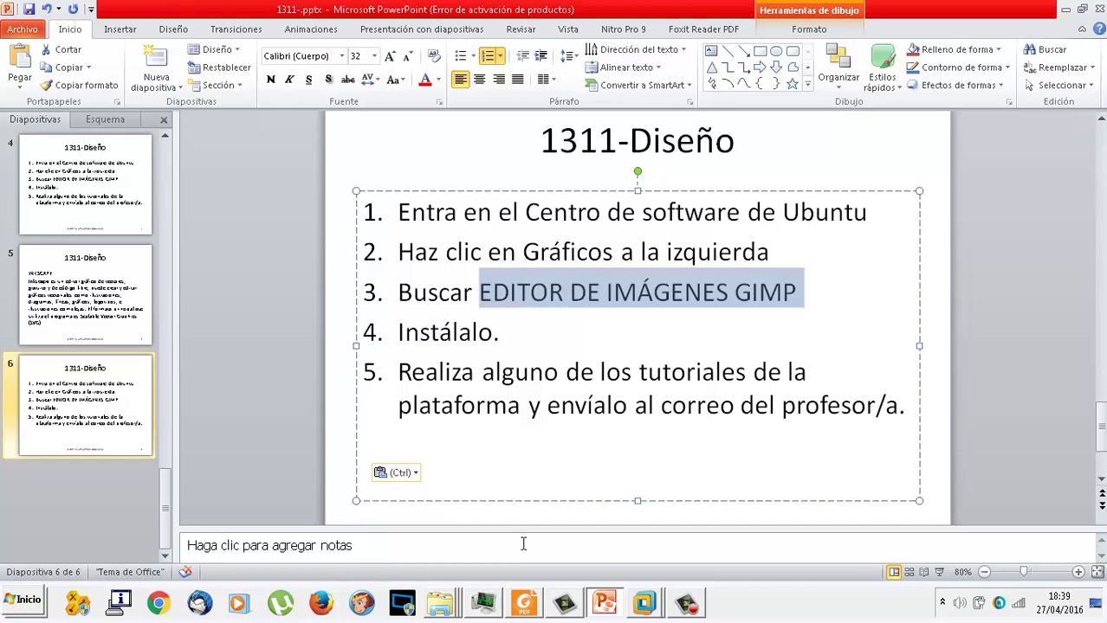
pyautogui.click(644, 604)
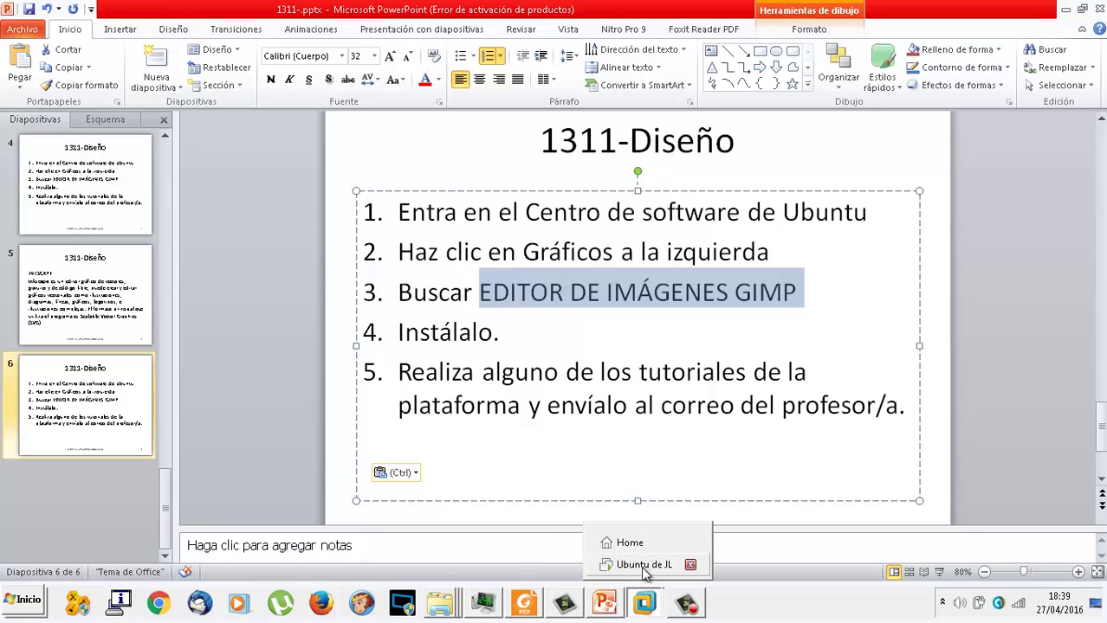
pyautogui.click(643, 565)
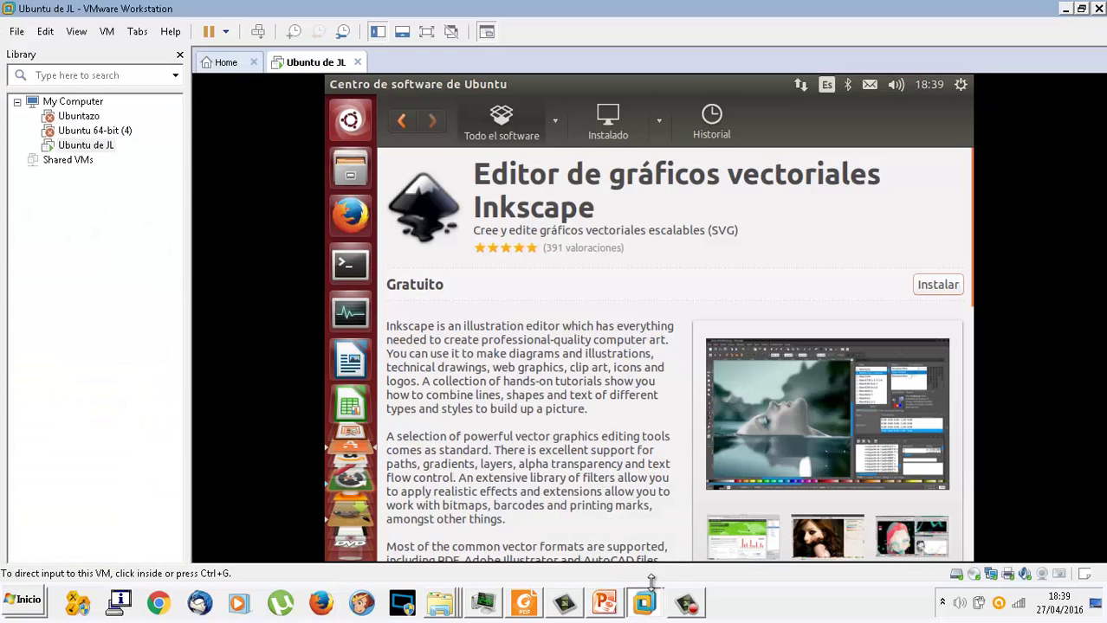
pyautogui.click(605, 604)
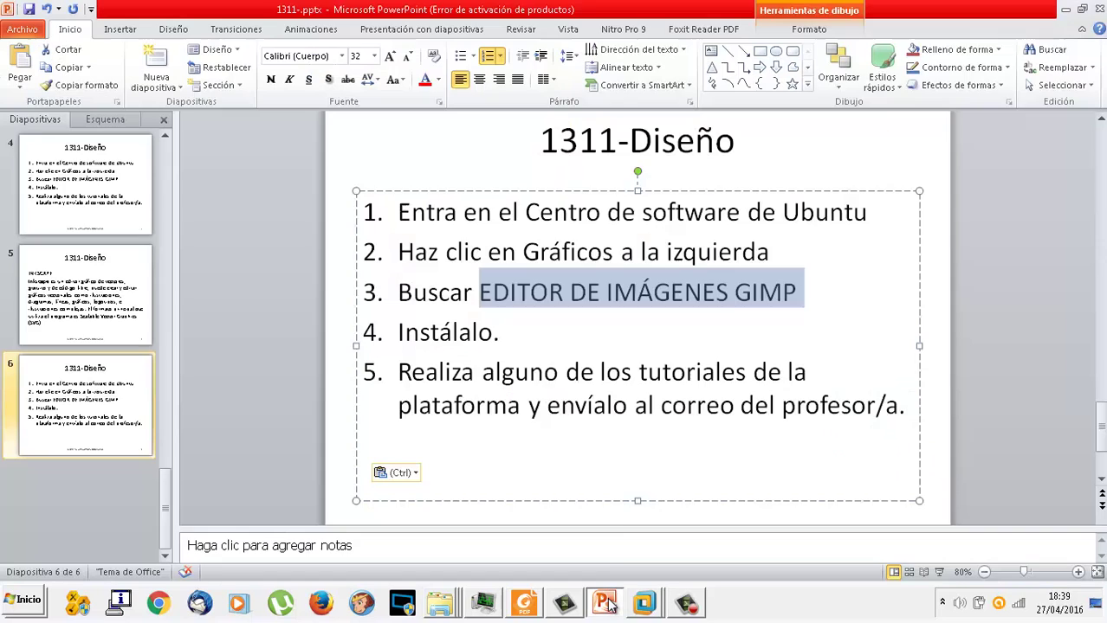
pyautogui.click(738, 294)
pyautogui.moveTo(782, 294); pyautogui.dragTo(610, 294)
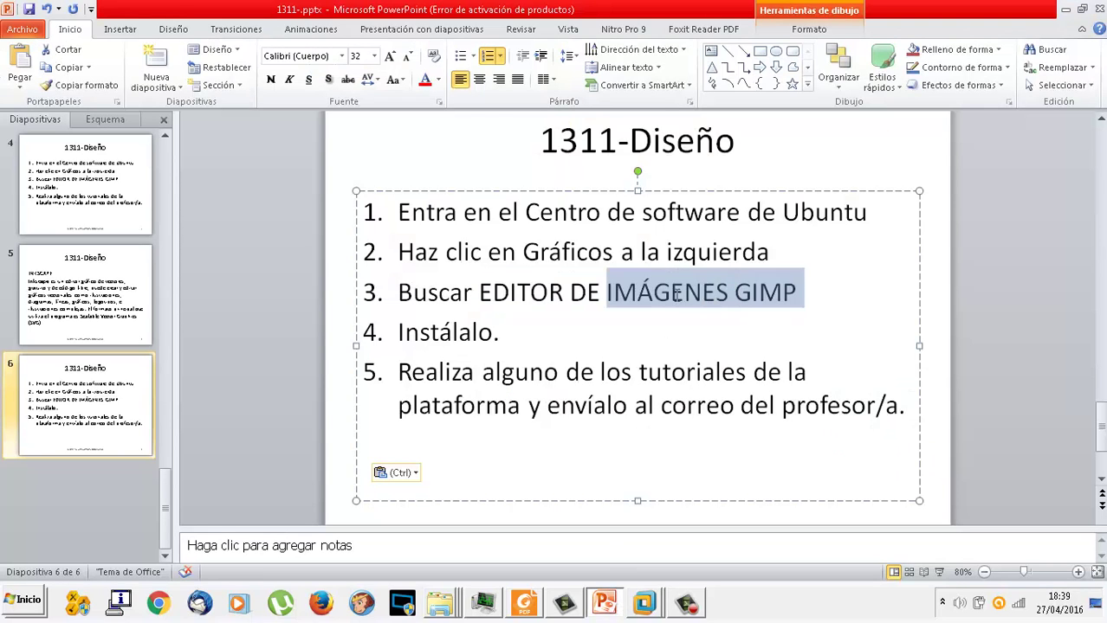
pyautogui.write('GRÁFICO')
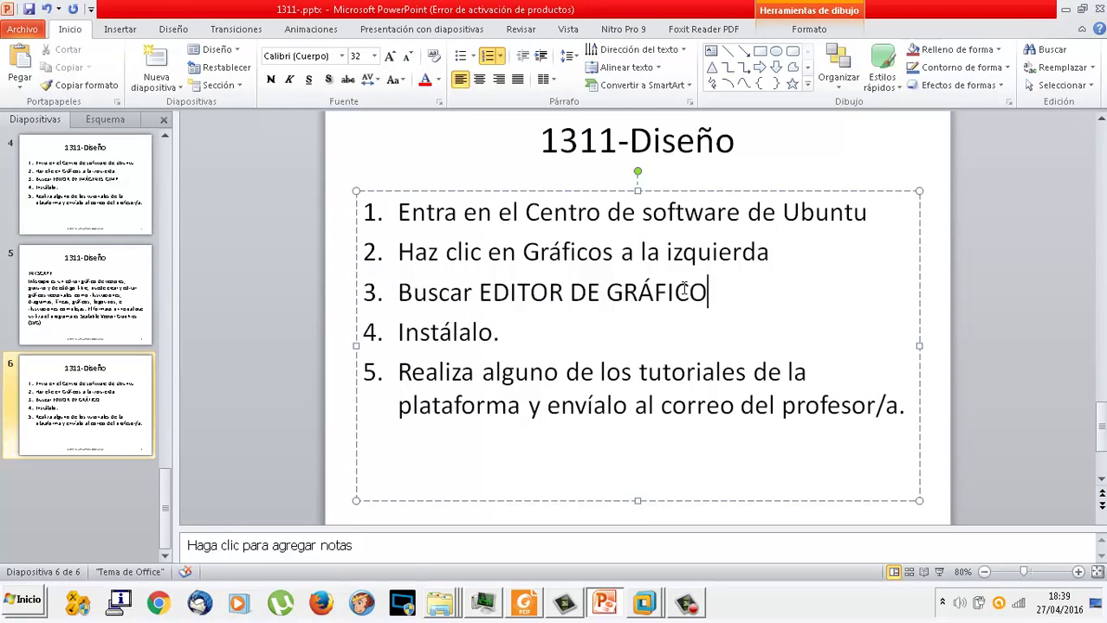
pyautogui.write('S VECTORIALES IN')
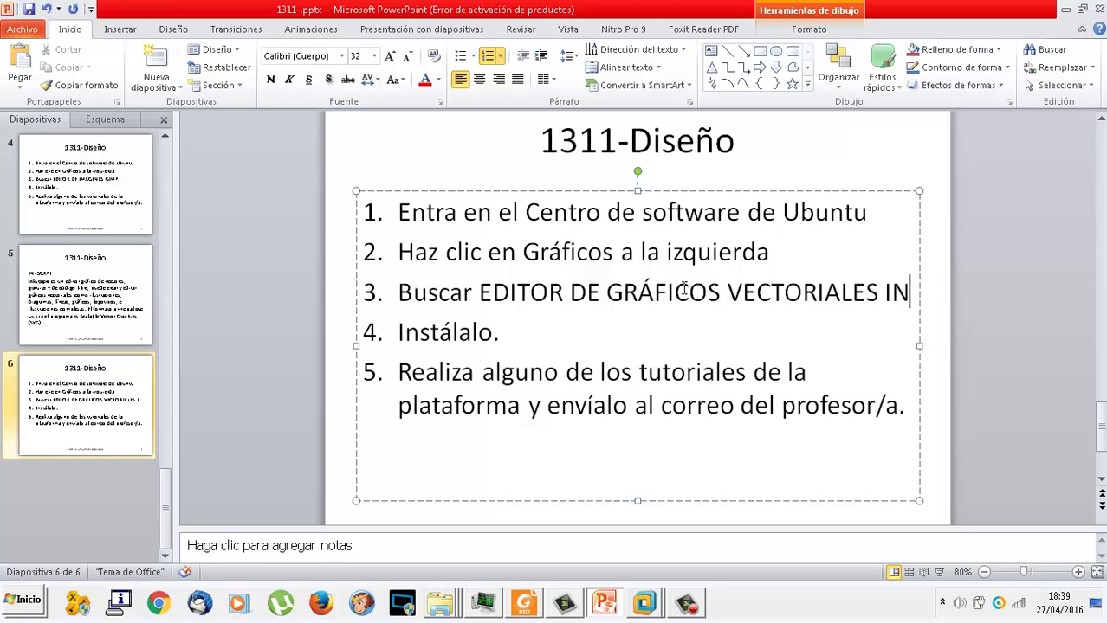
pyautogui.write('KSCAPE')
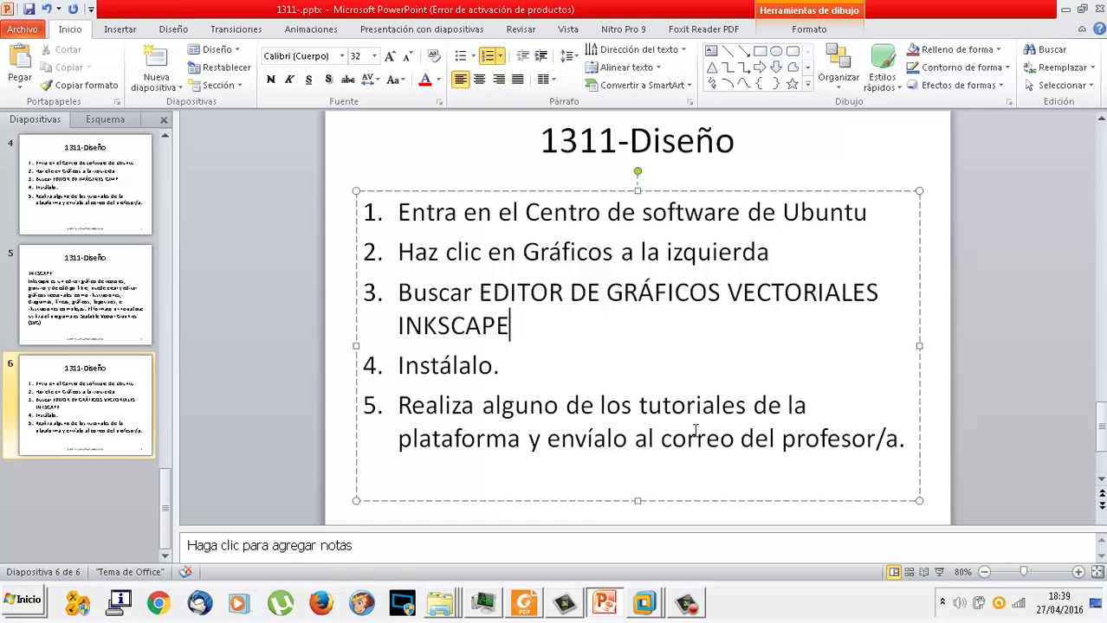
# - Install Inkscape from its Software Center page, authorising with the account password
pyautogui.click(638, 578)
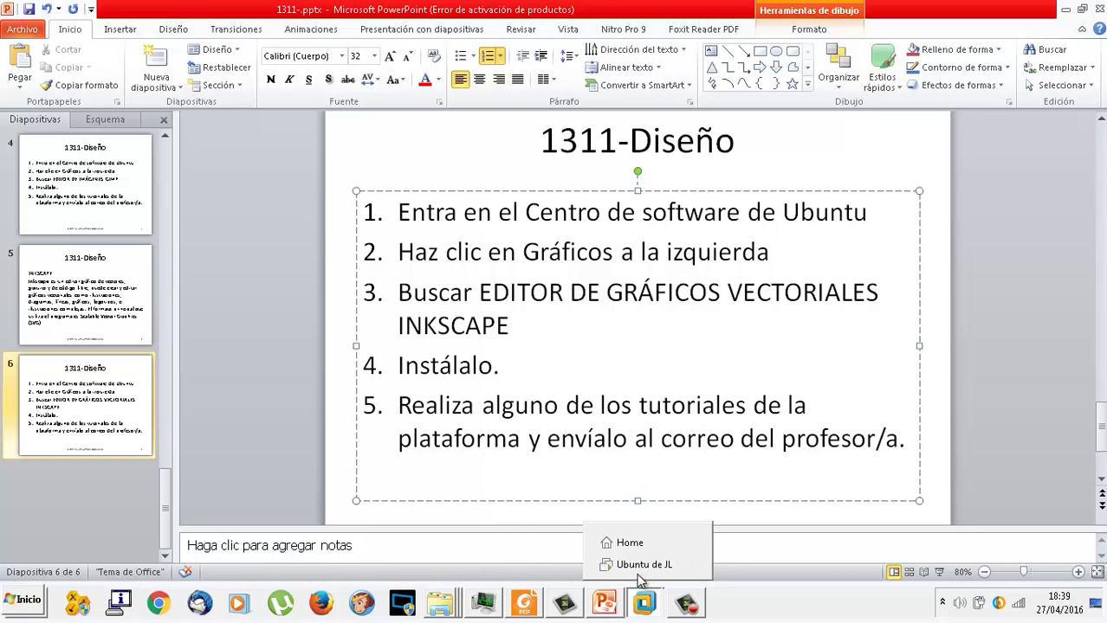
pyautogui.click(643, 565)
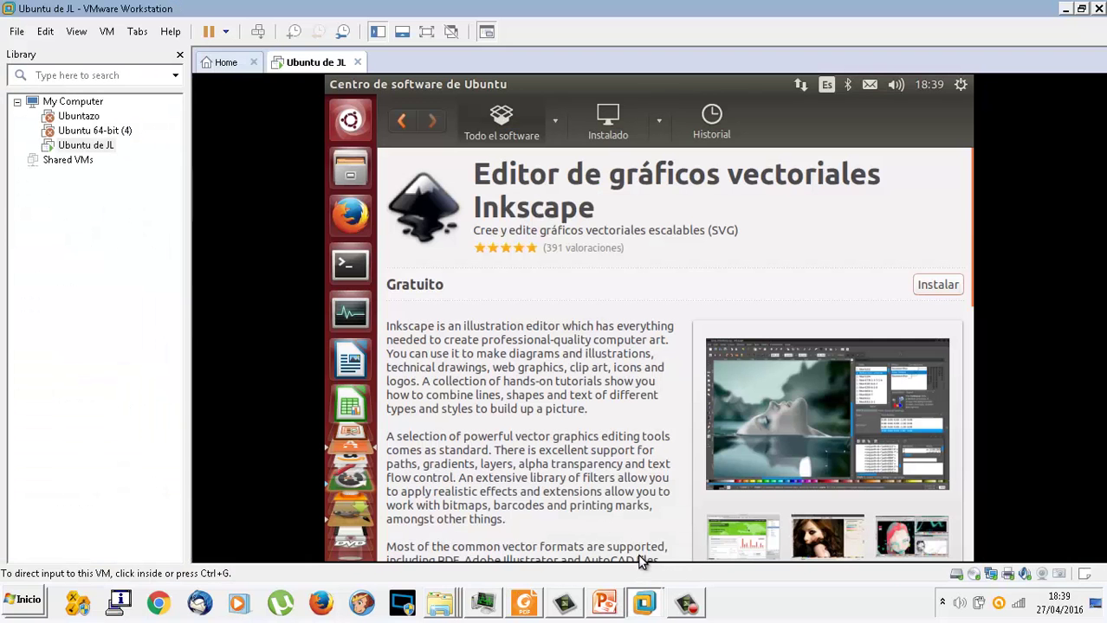
pyautogui.click(931, 284)
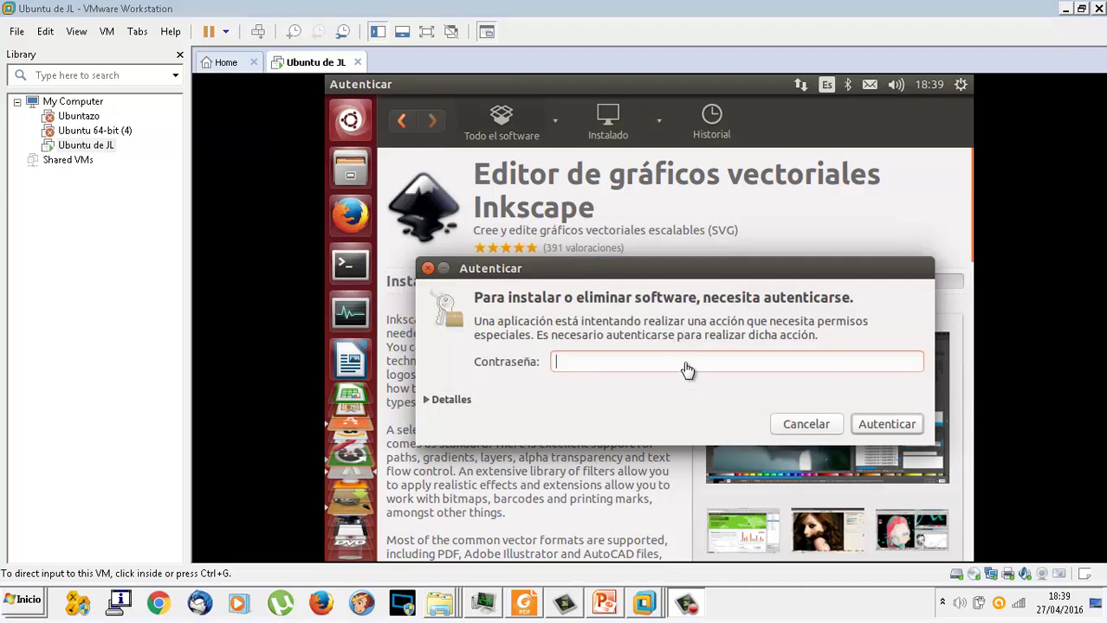
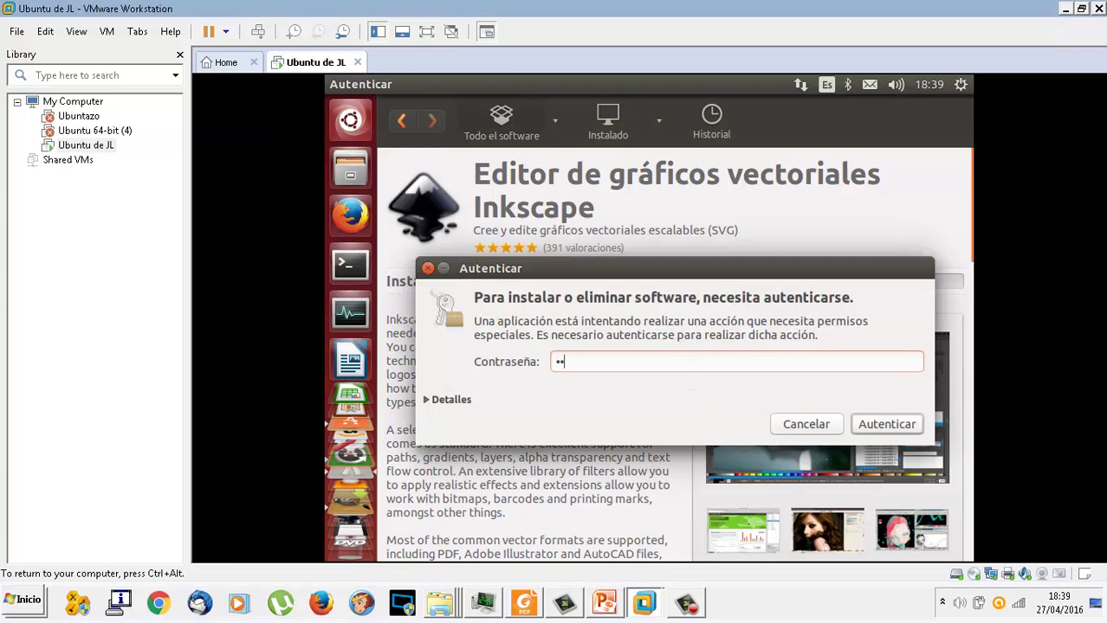
pyautogui.press('Return')
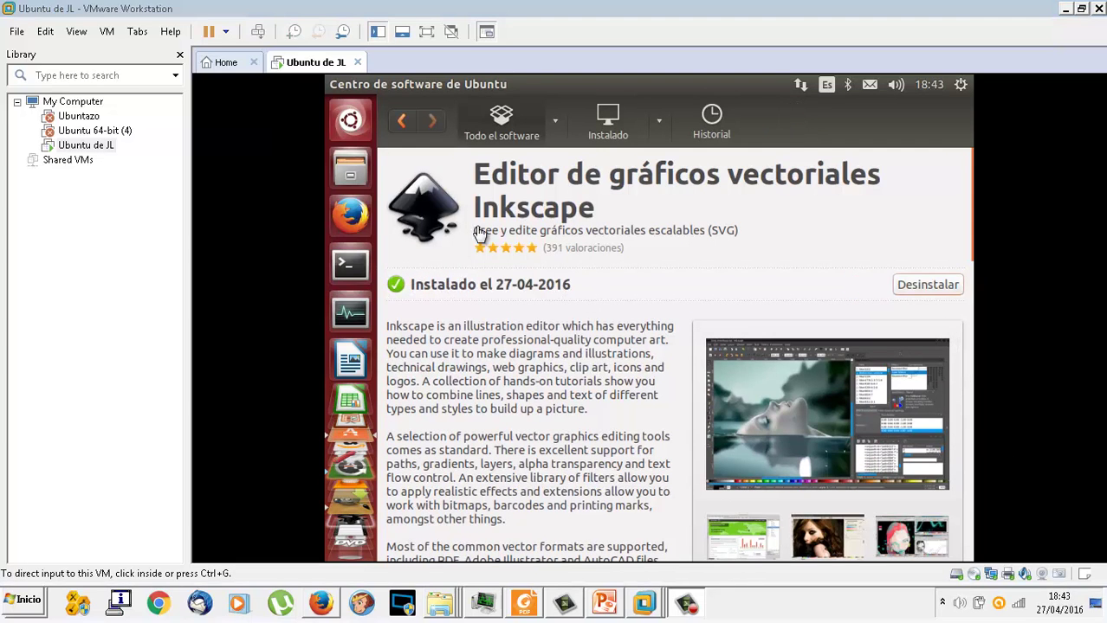
# - Search the Dash for 'ink' and launch Inkscape with a new blank document
pyautogui.click(357, 127)
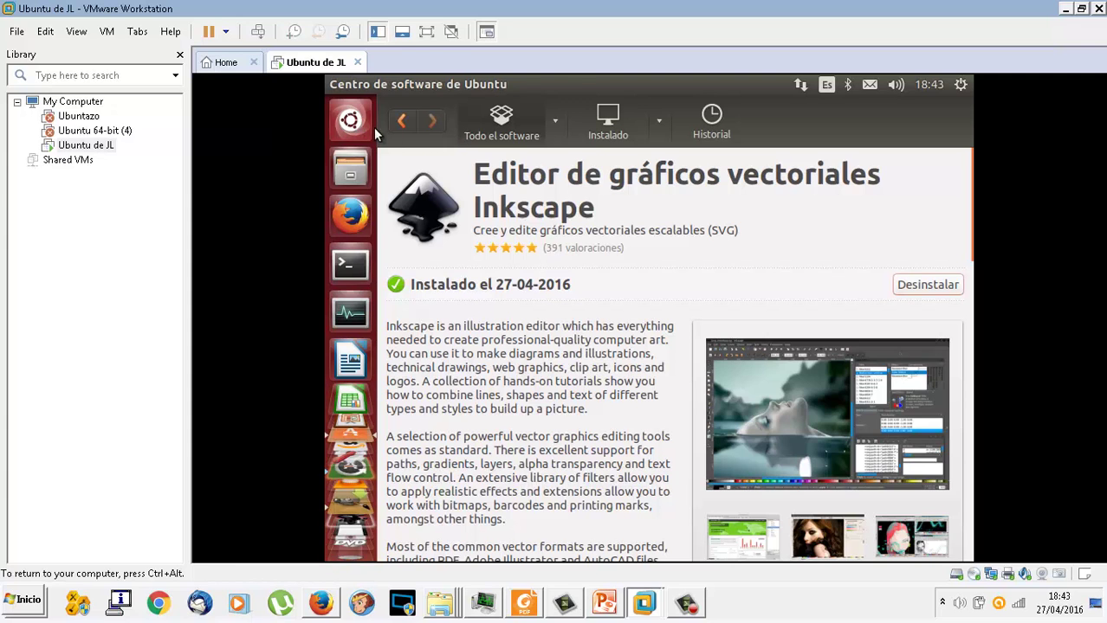
pyautogui.click(351, 124)
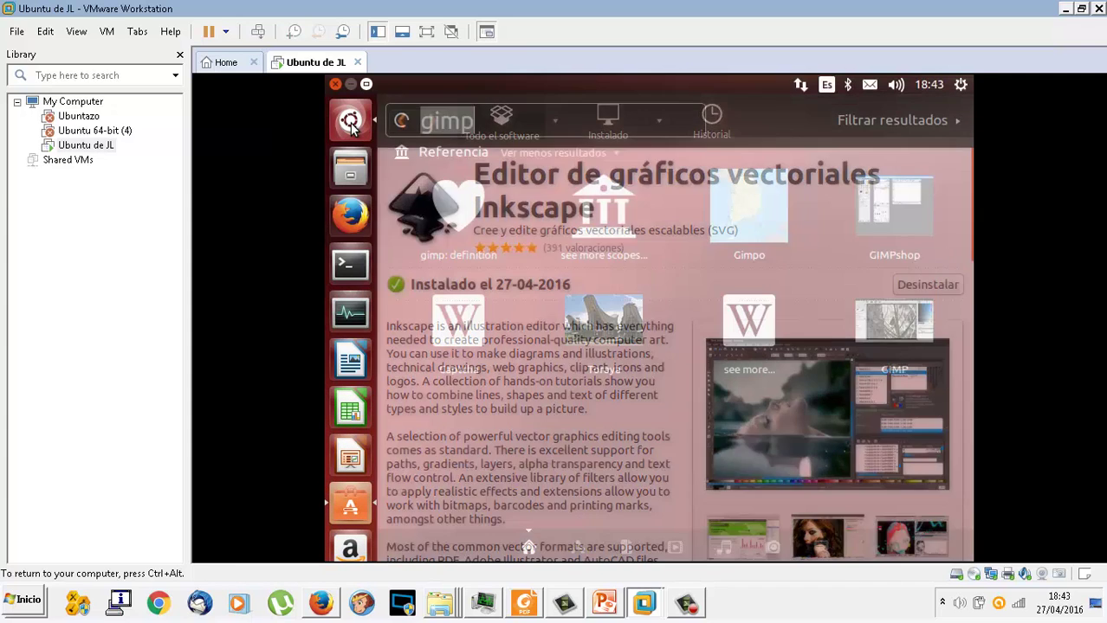
pyautogui.write('ink')
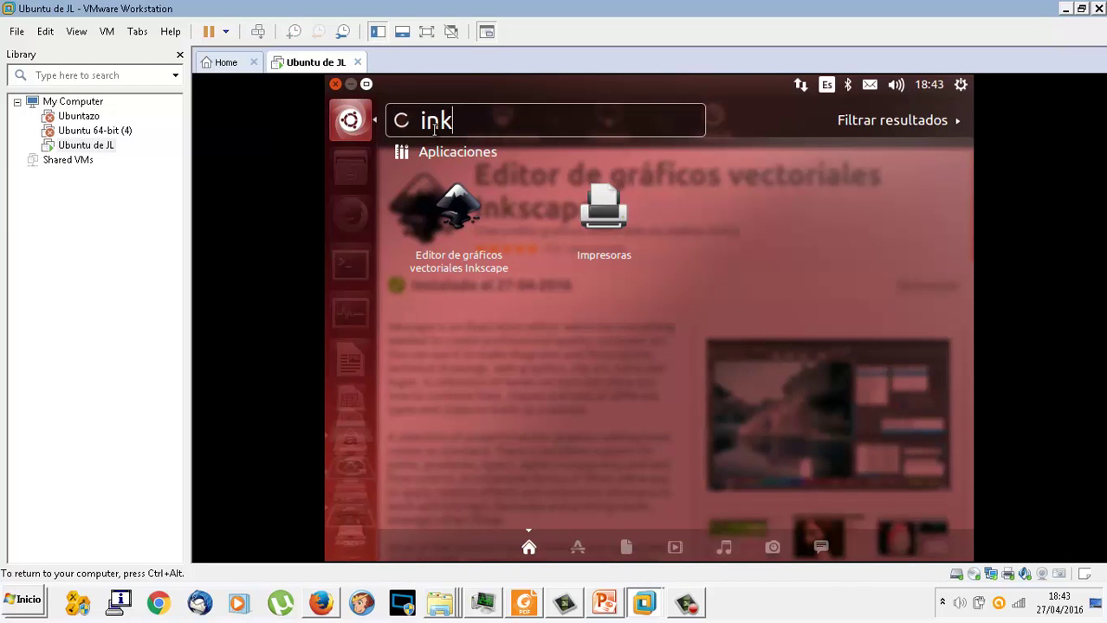
pyautogui.click(461, 217)
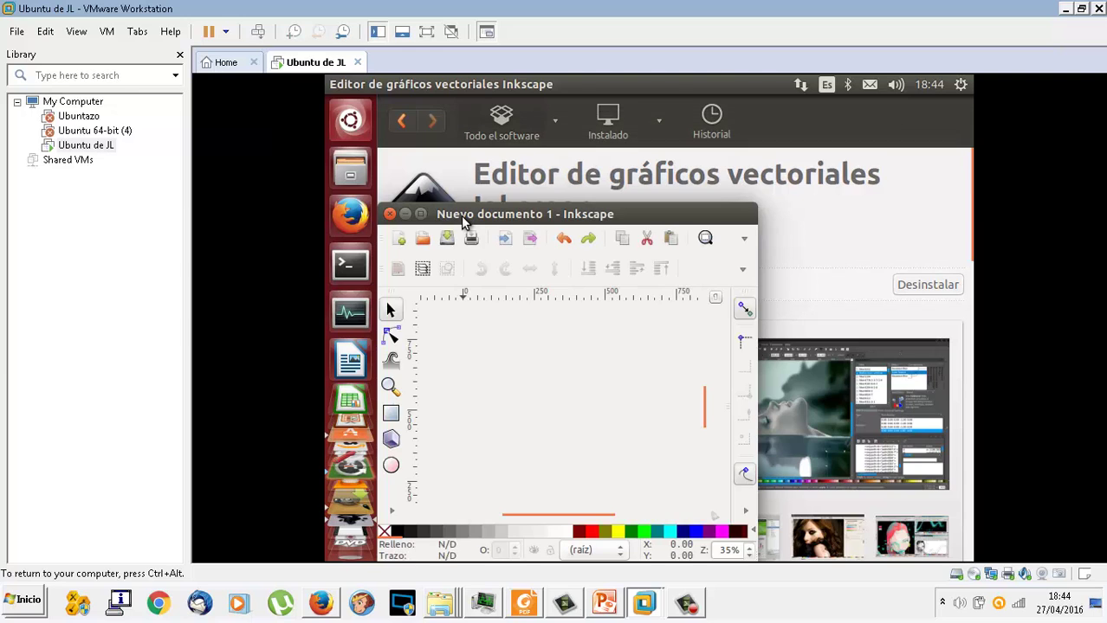
# - Maximize the Inkscape window and try the node tool with a drag on the blank page
pyautogui.doubleClick(530, 214)
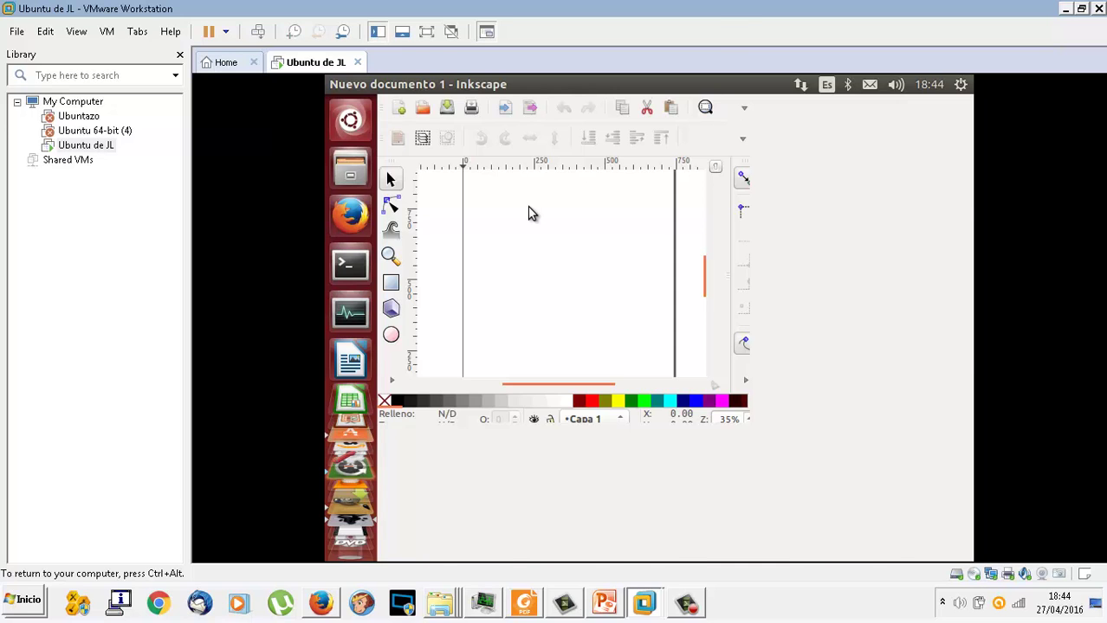
pyautogui.click(393, 207)
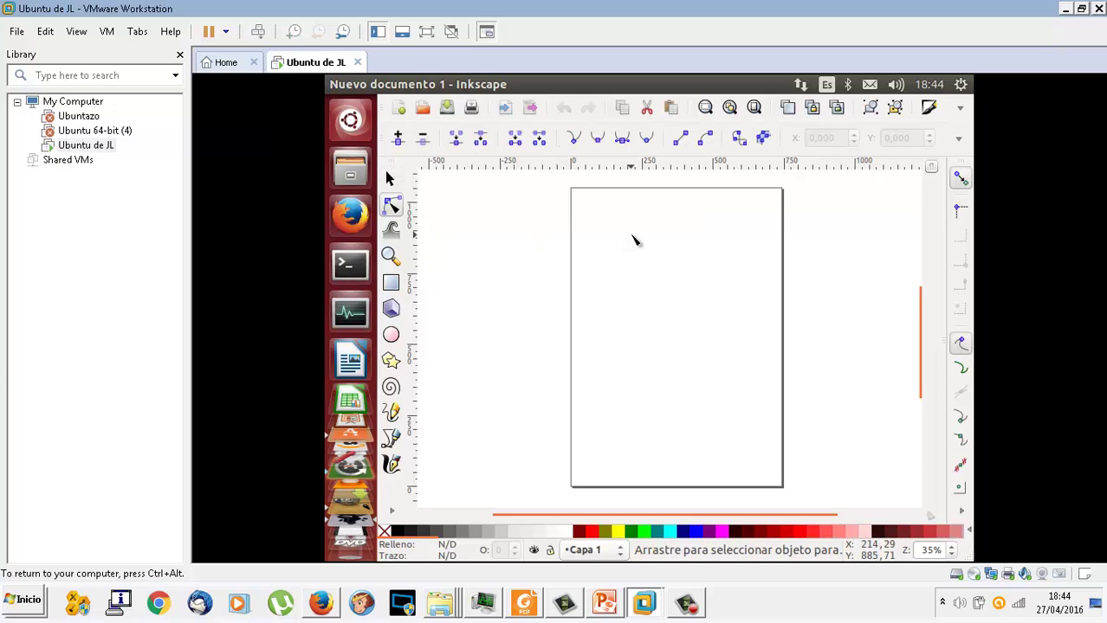
pyautogui.moveTo(623, 237)
pyautogui.mouseDown()
pyautogui.moveTo(697, 212)
pyautogui.moveTo(721, 216)
pyautogui.mouseUp()
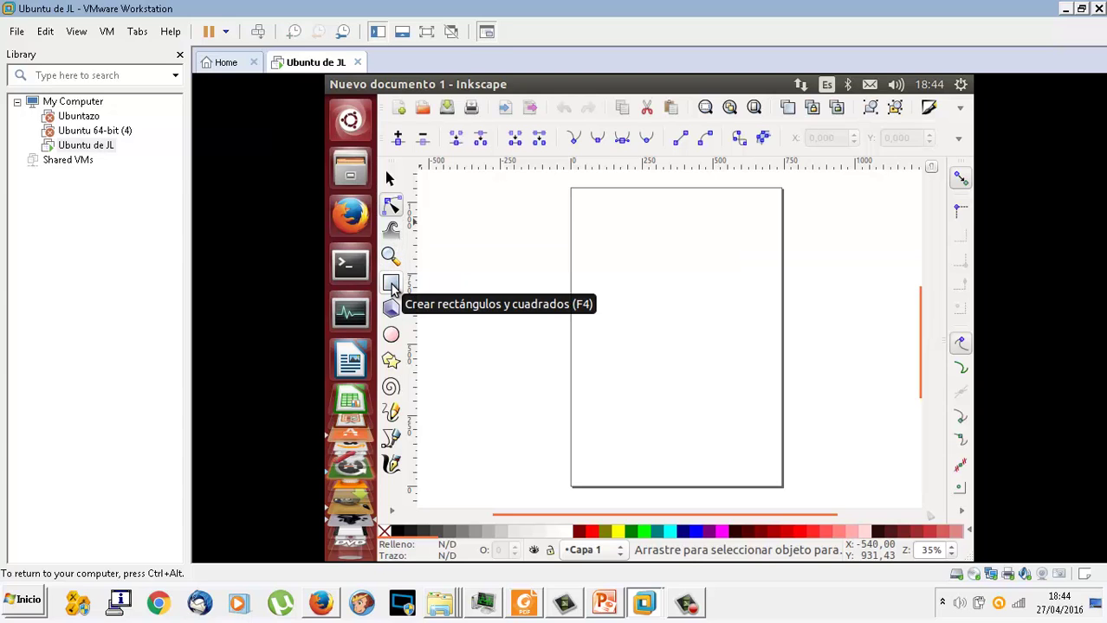
# - Draw a rectangle near the page's top-left, scale it to about 352 wide, and remove its fill
pyautogui.click(391, 285)
pyautogui.moveTo(602, 221); pyautogui.dragTo(684, 261)
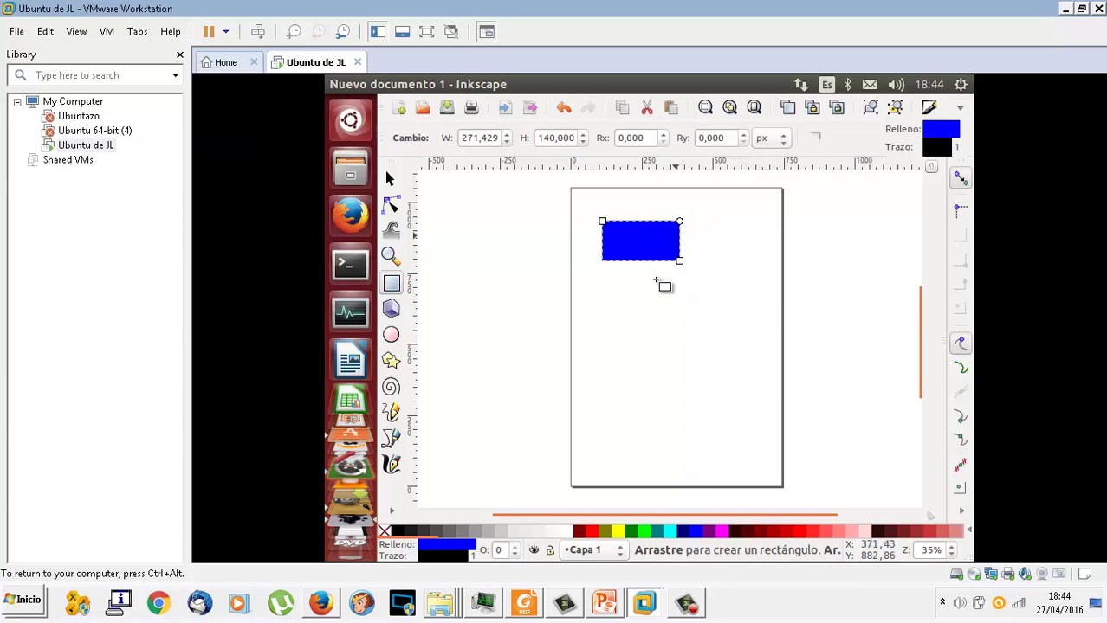
pyautogui.click(390, 178)
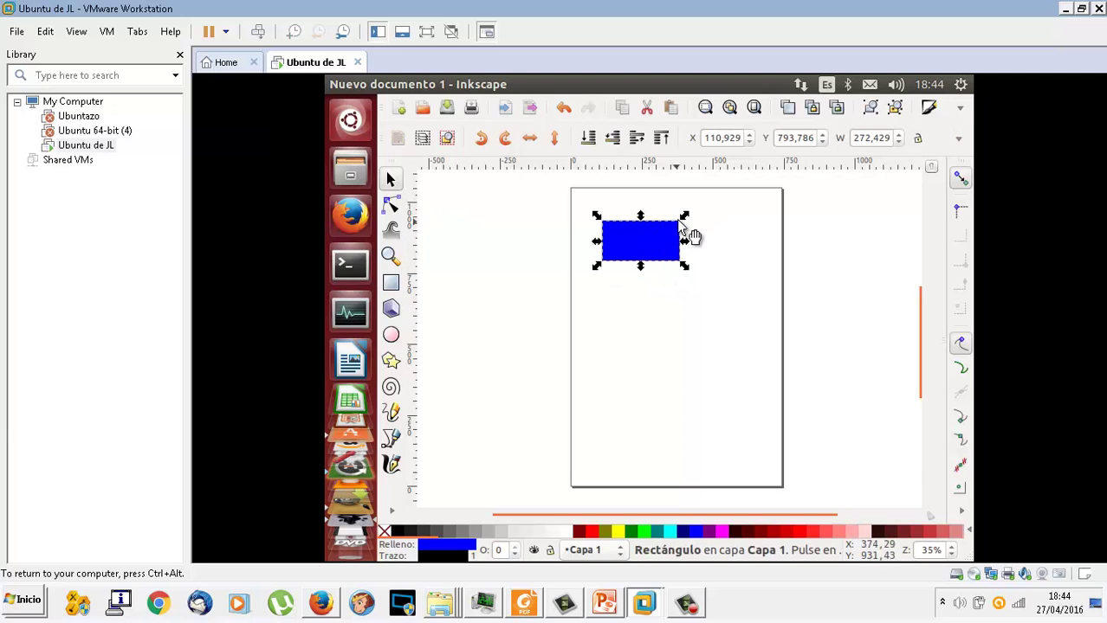
pyautogui.moveTo(684, 216); pyautogui.dragTo(697, 205)
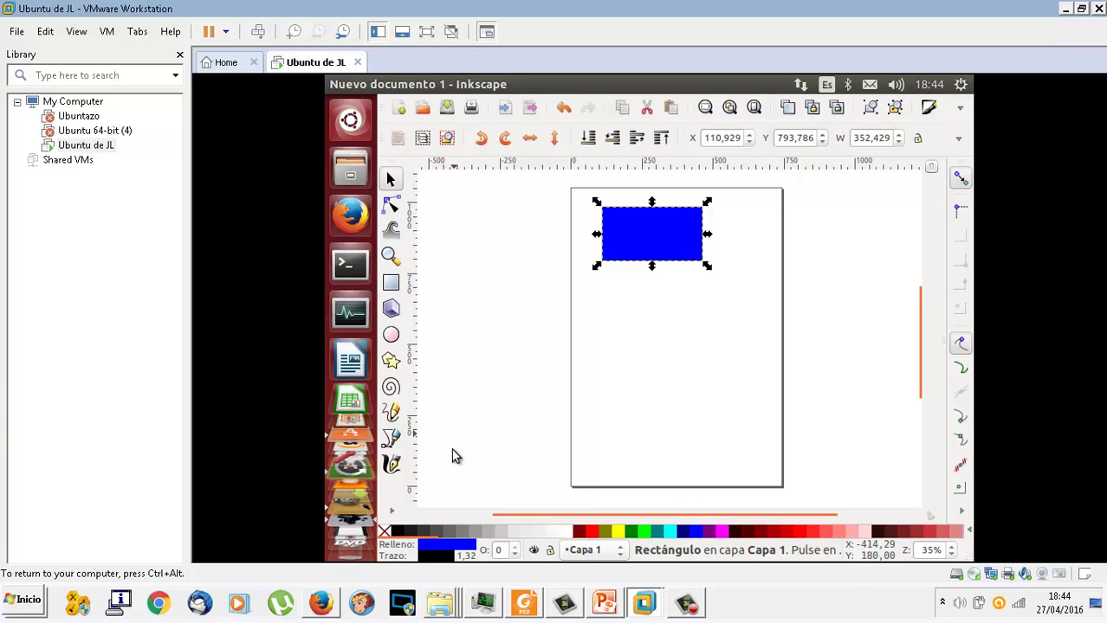
pyautogui.doubleClick(442, 548)
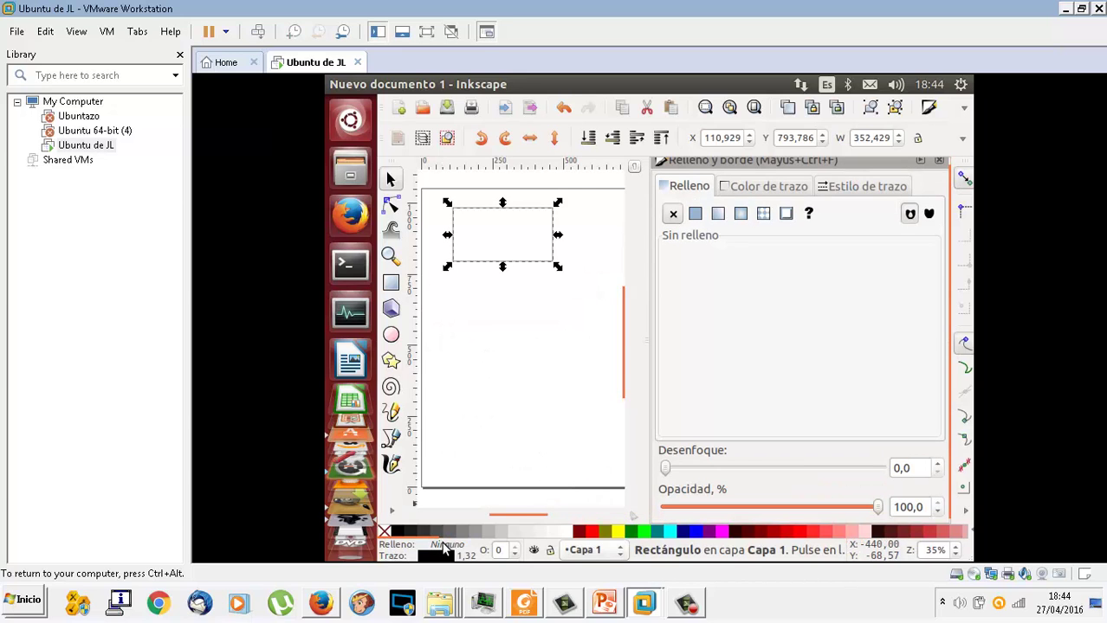
# - Fill the rectangle solid red (R 221, dd0000ff) after briefly trying linear and radial gradients
pyautogui.click(697, 214)
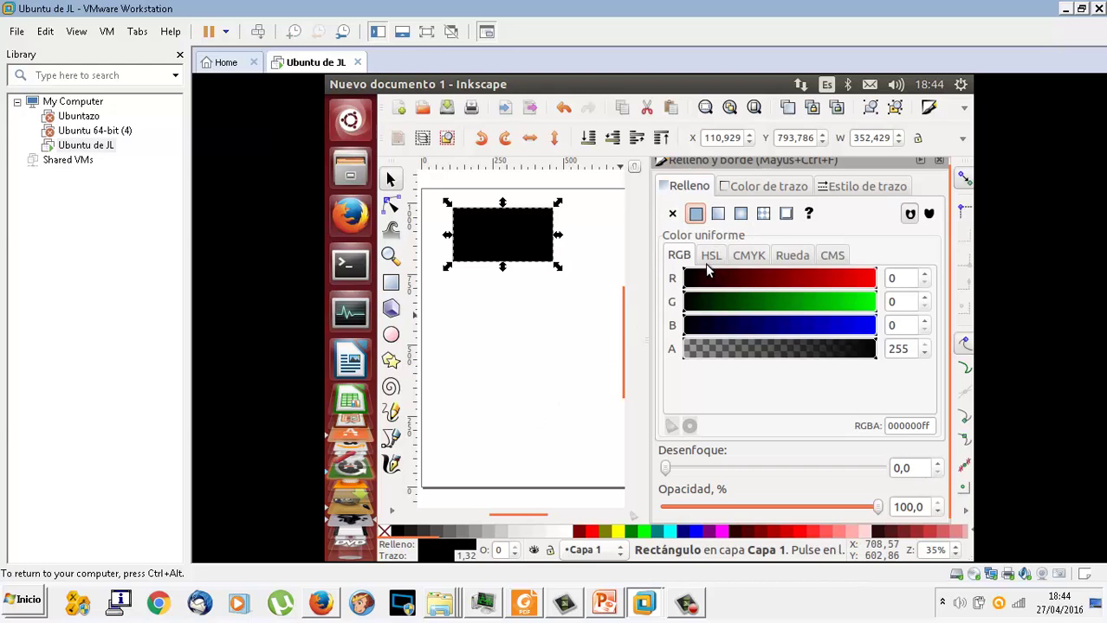
pyautogui.moveTo(719, 277); pyautogui.dragTo(851, 282)
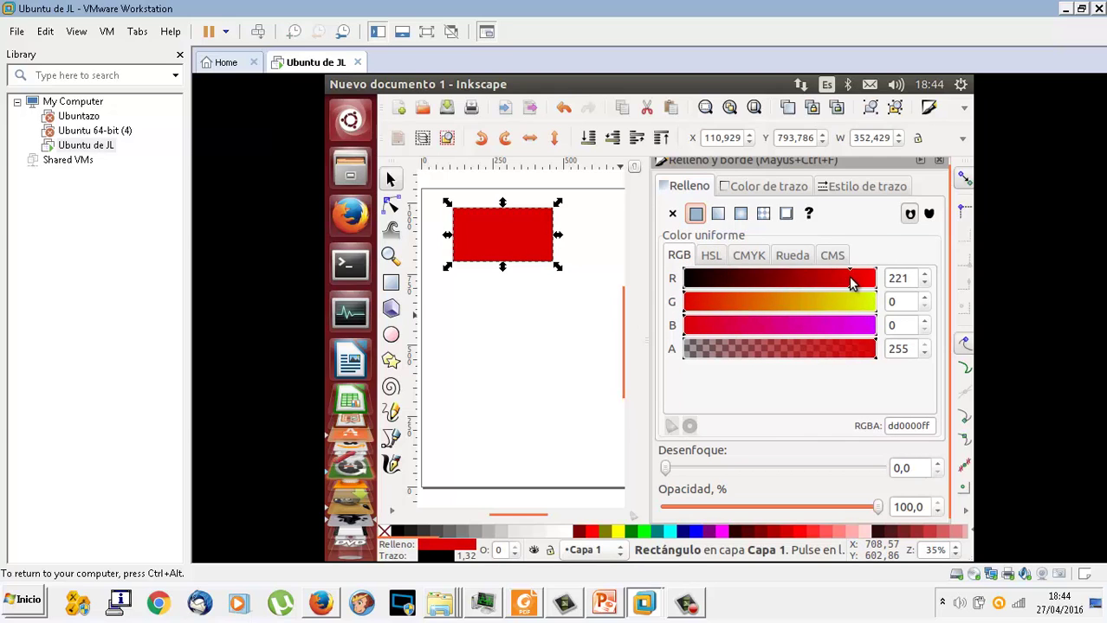
pyautogui.click(718, 214)
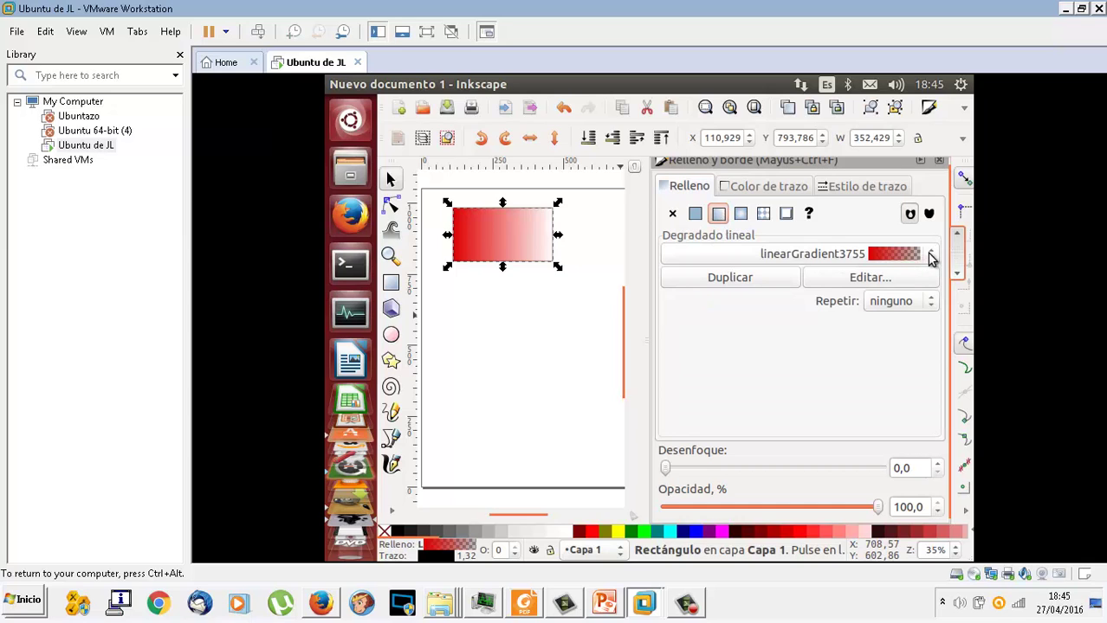
pyautogui.click(930, 256)
pyautogui.click(904, 260)
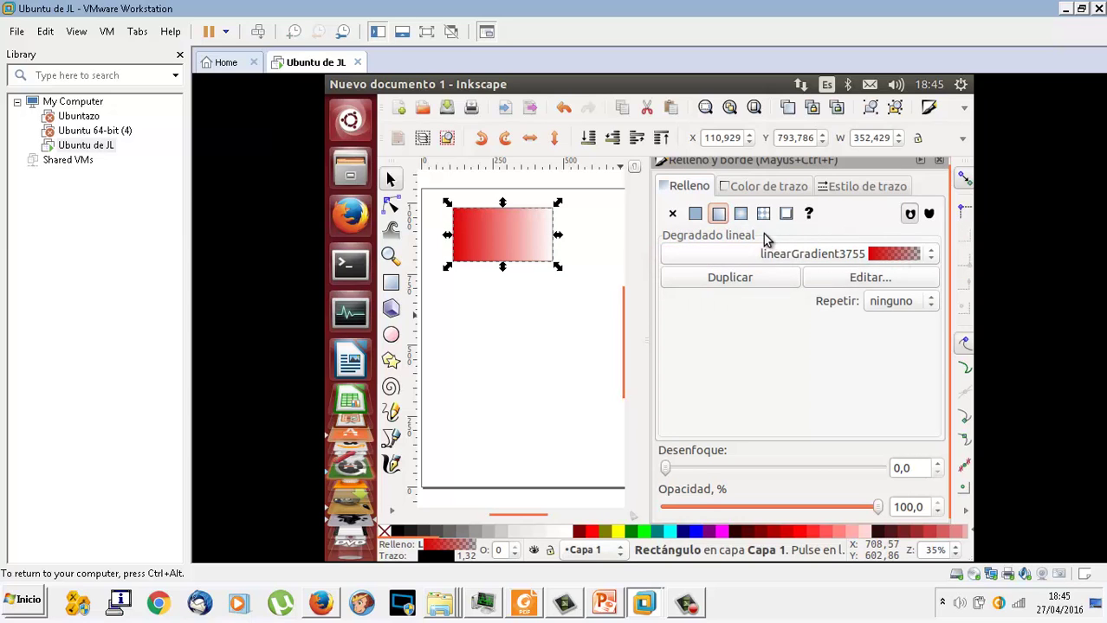
pyautogui.click(741, 213)
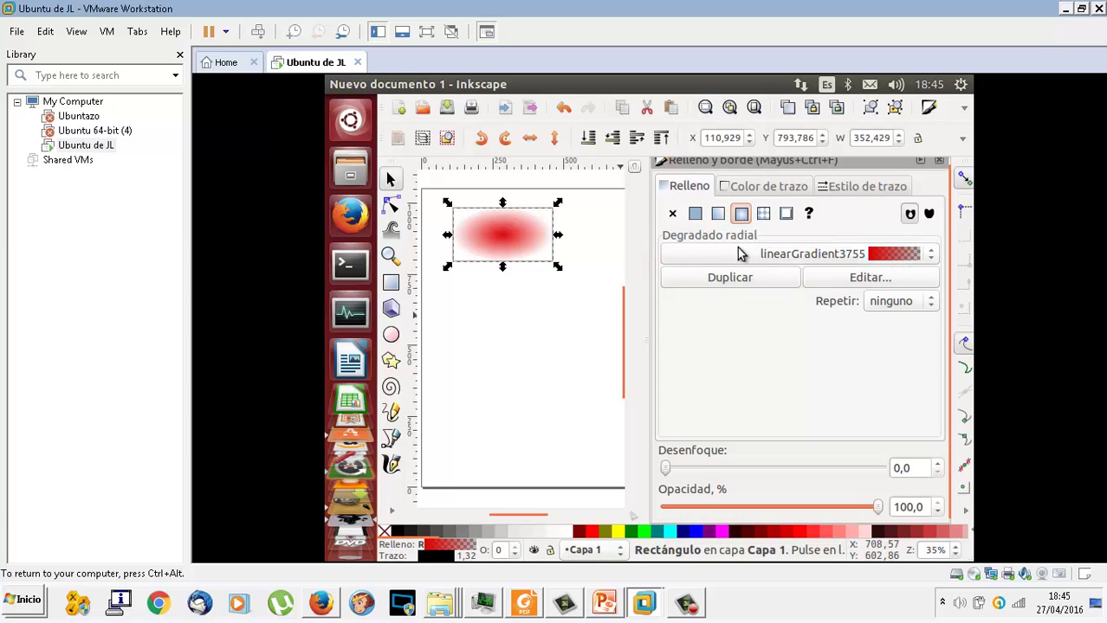
pyautogui.click(695, 216)
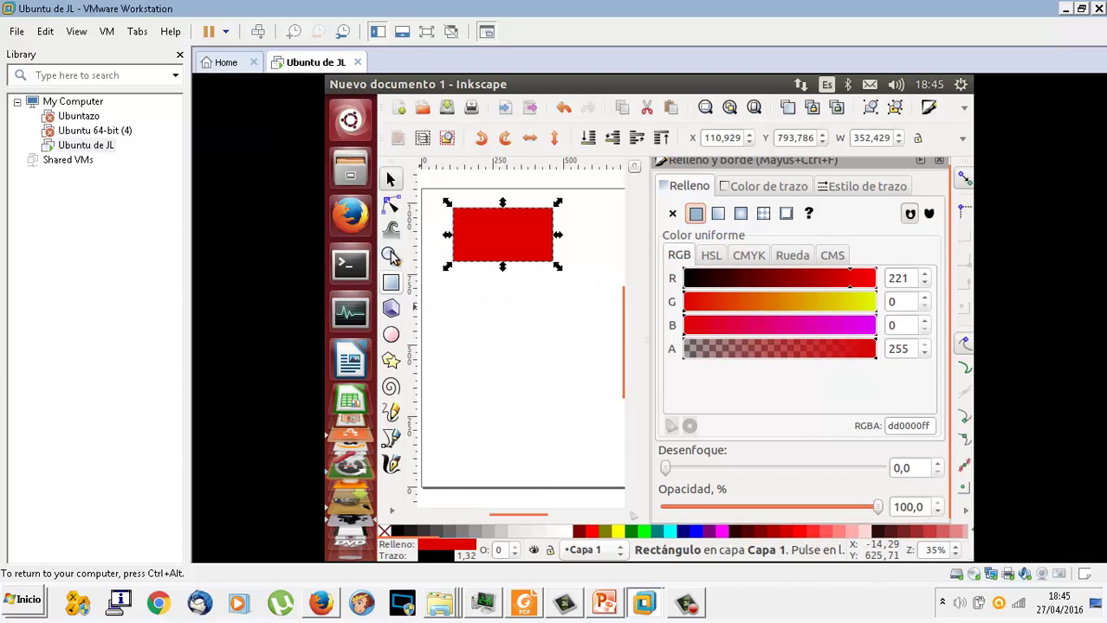
# - Make the red rectangle wider and shorter and strongly round its corners
pyautogui.click(390, 206)
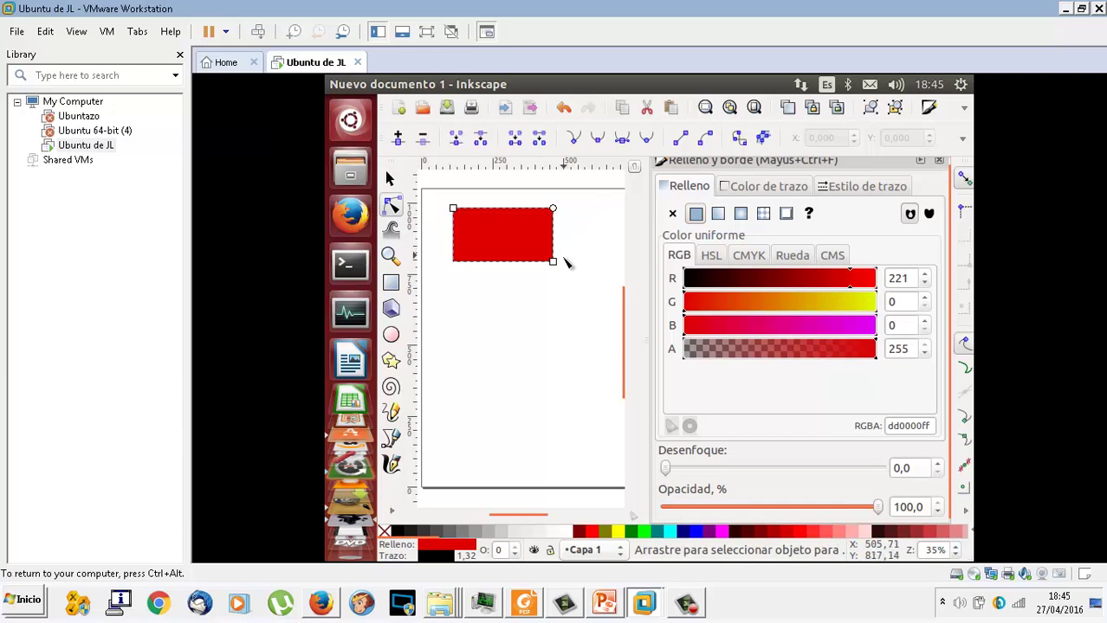
pyautogui.moveTo(553, 260)
pyautogui.mouseDown()
pyautogui.moveTo(588, 318)
pyautogui.moveTo(586, 284)
pyautogui.mouseUp()
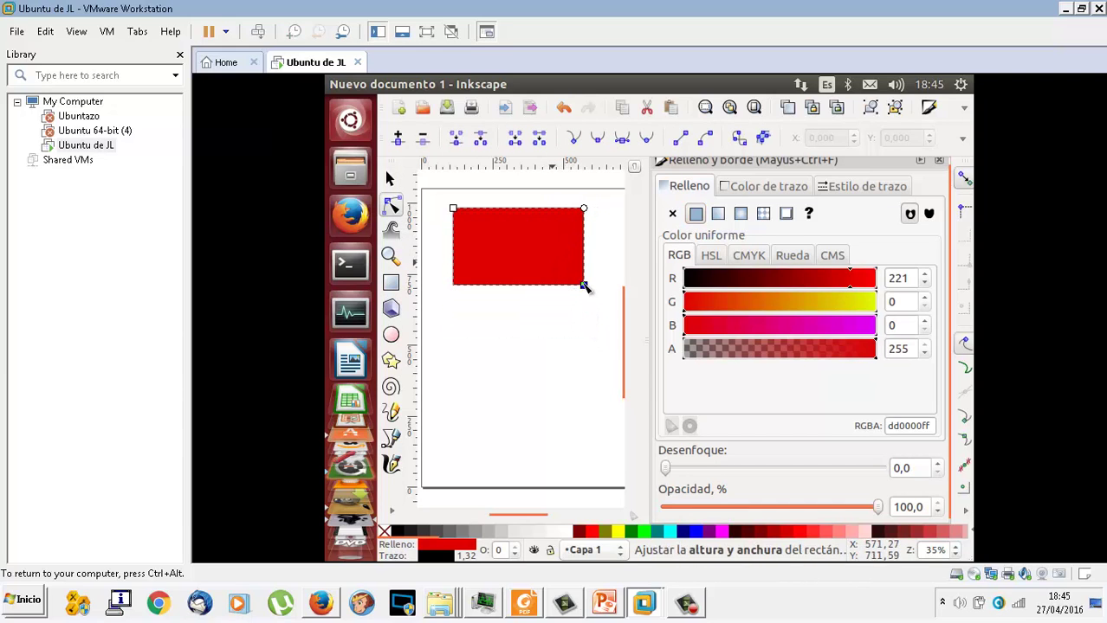
pyautogui.moveTo(453, 209); pyautogui.dragTo(436, 228)
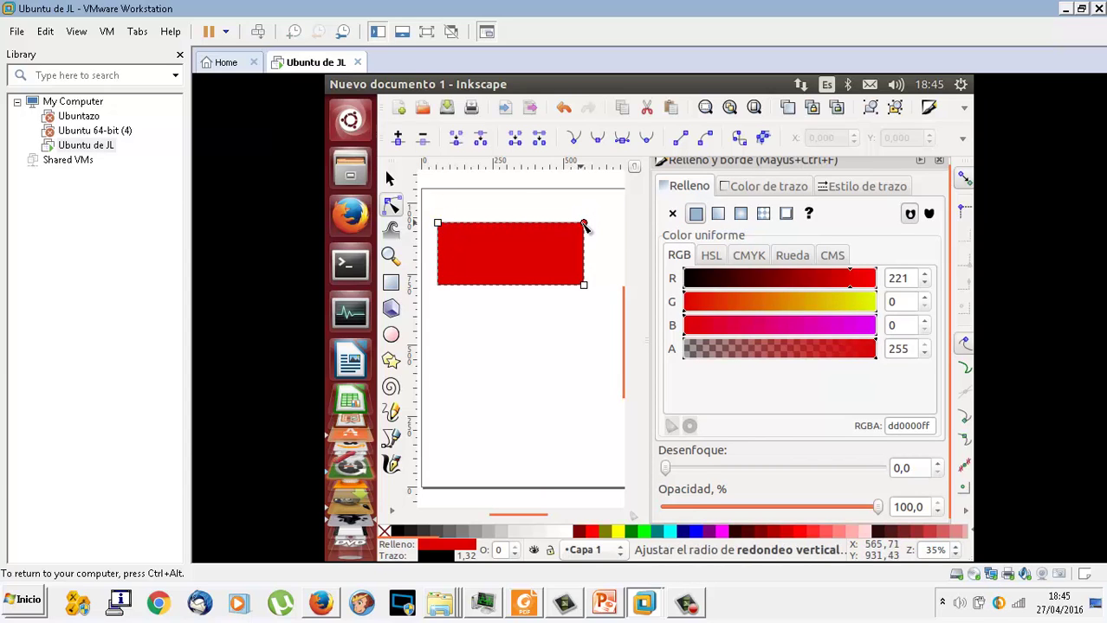
pyautogui.moveTo(585, 225); pyautogui.dragTo(584, 246)
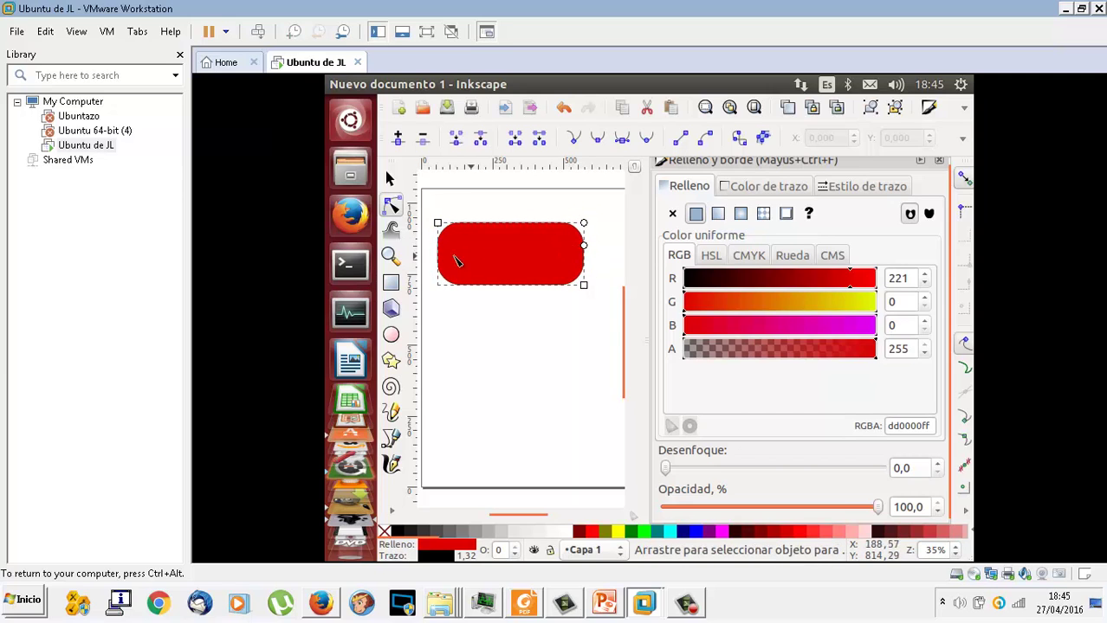
# - Draw a 3D box below the red rectangle and select it to check its fill
pyautogui.click(388, 309)
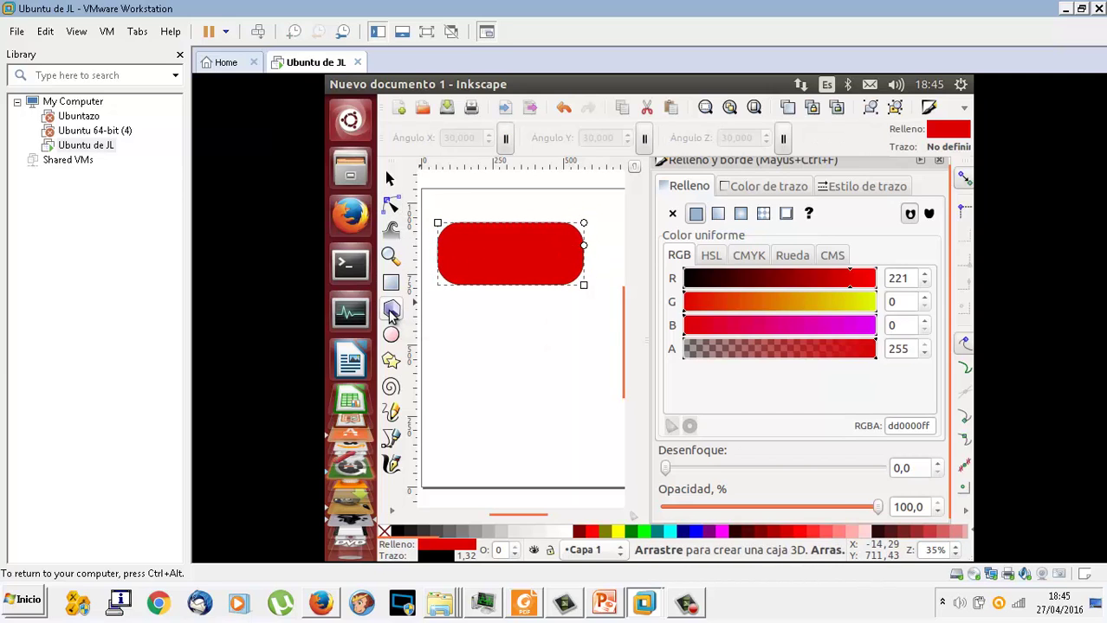
pyautogui.moveTo(482, 346); pyautogui.dragTo(538, 409)
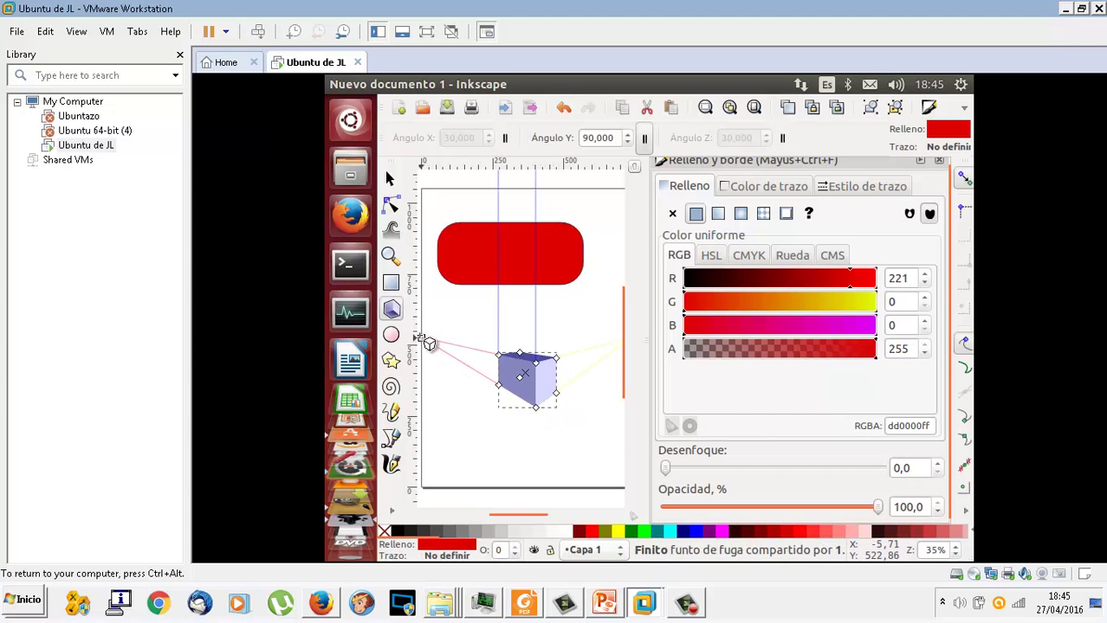
pyautogui.click(392, 206)
pyautogui.click(523, 376)
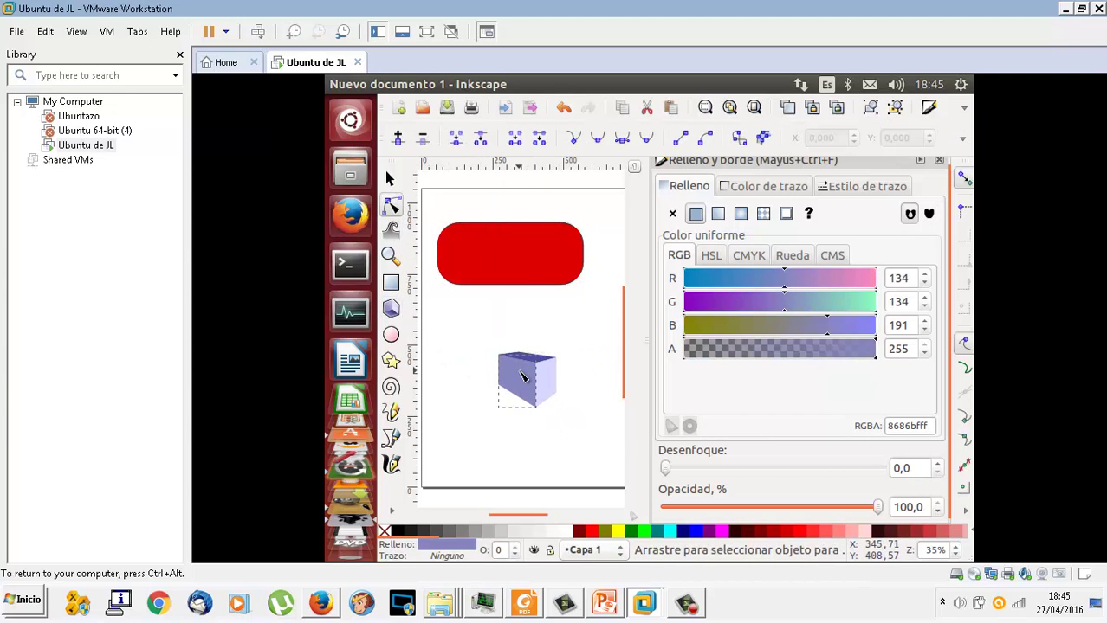
# - Move the 3D box's vanishing point closer and stretch the box wider to the right
pyautogui.click(392, 308)
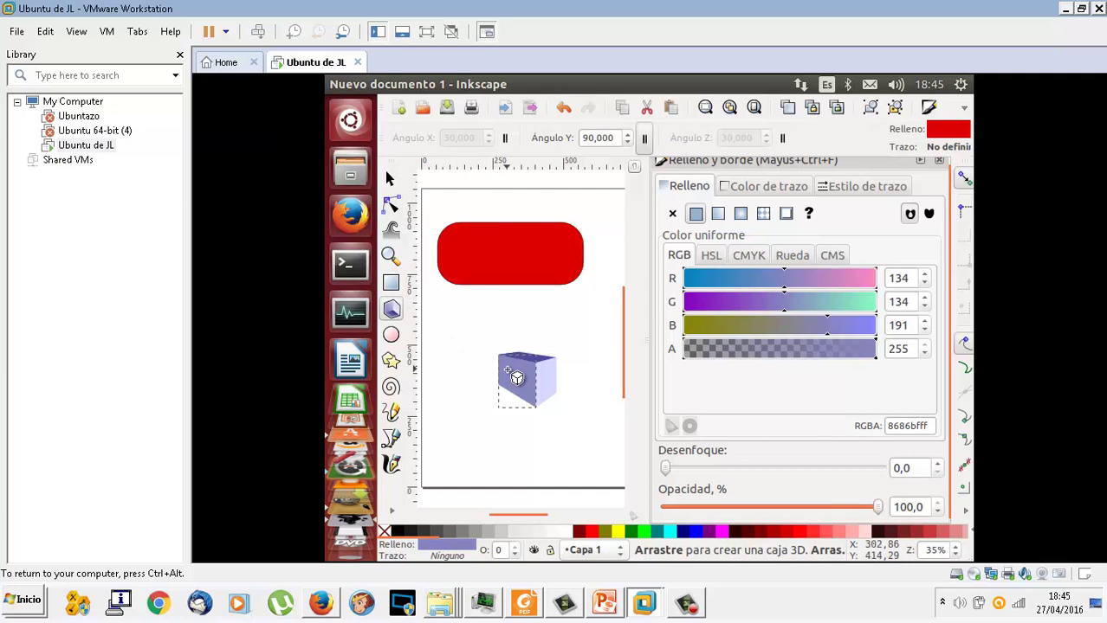
pyautogui.moveTo(421, 338)
pyautogui.mouseDown()
pyautogui.moveTo(488, 361)
pyautogui.moveTo(427, 344)
pyautogui.mouseUp()
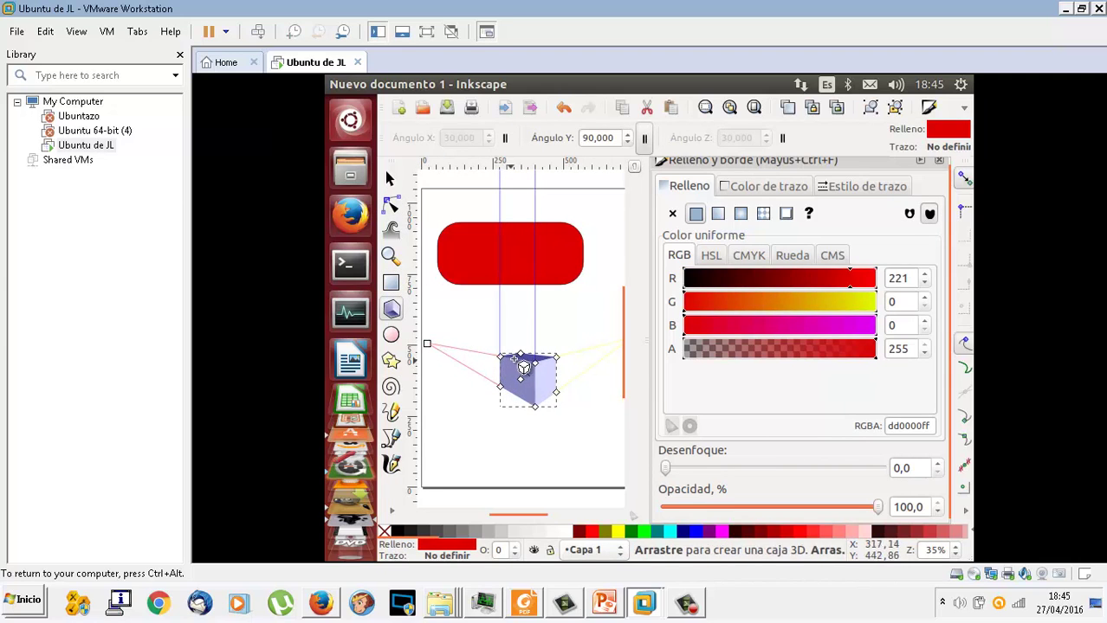
pyautogui.moveTo(527, 362)
pyautogui.mouseDown()
pyautogui.moveTo(605, 346)
pyautogui.moveTo(537, 372)
pyautogui.mouseUp()
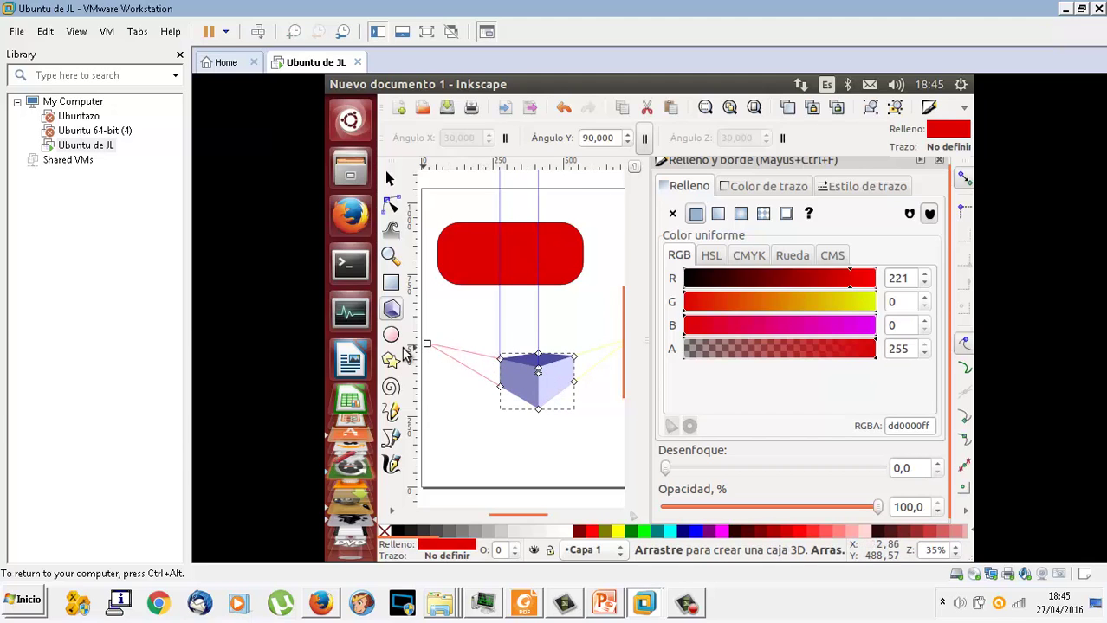
pyautogui.click(391, 337)
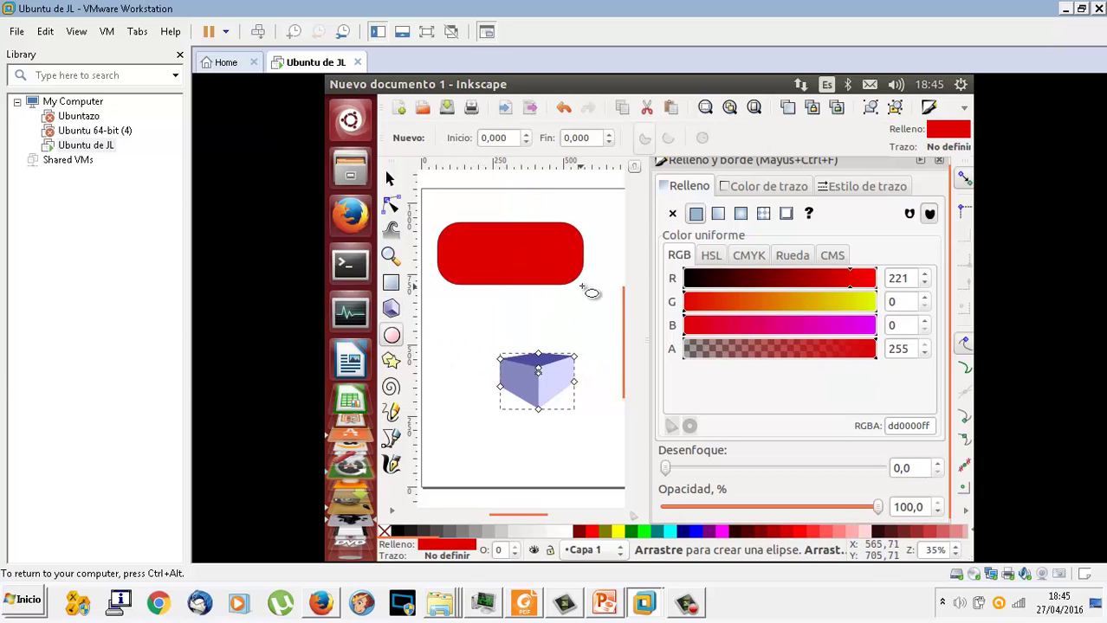
# - Draw a red ellipse above the 3D box, below the pill-shaped rectangle
pyautogui.moveTo(510, 304); pyautogui.dragTo(569, 349)
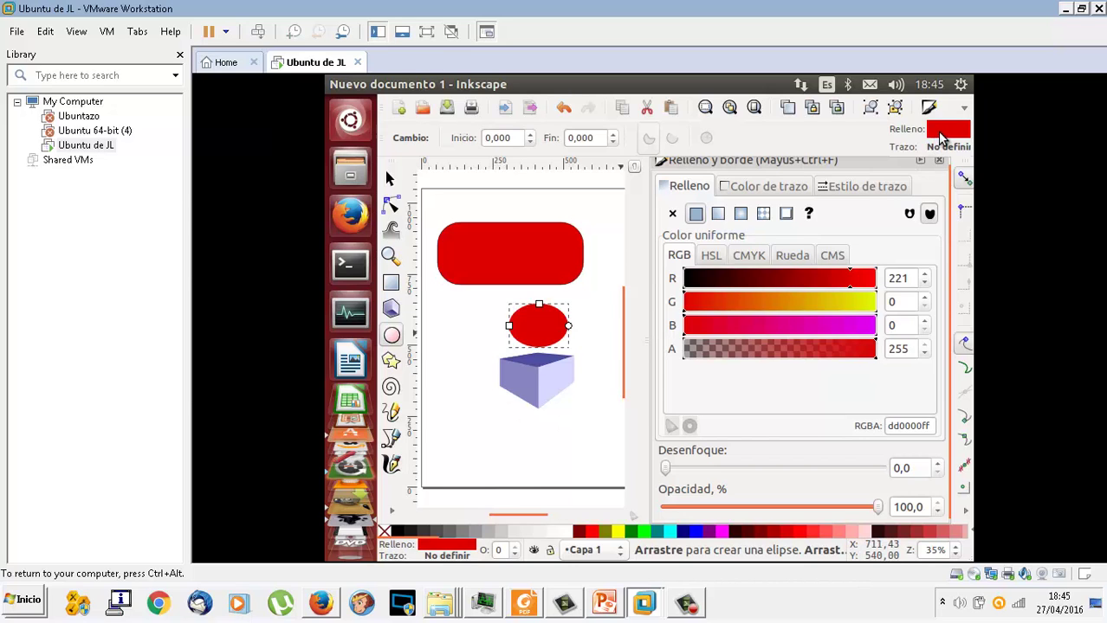
pyautogui.click(943, 138)
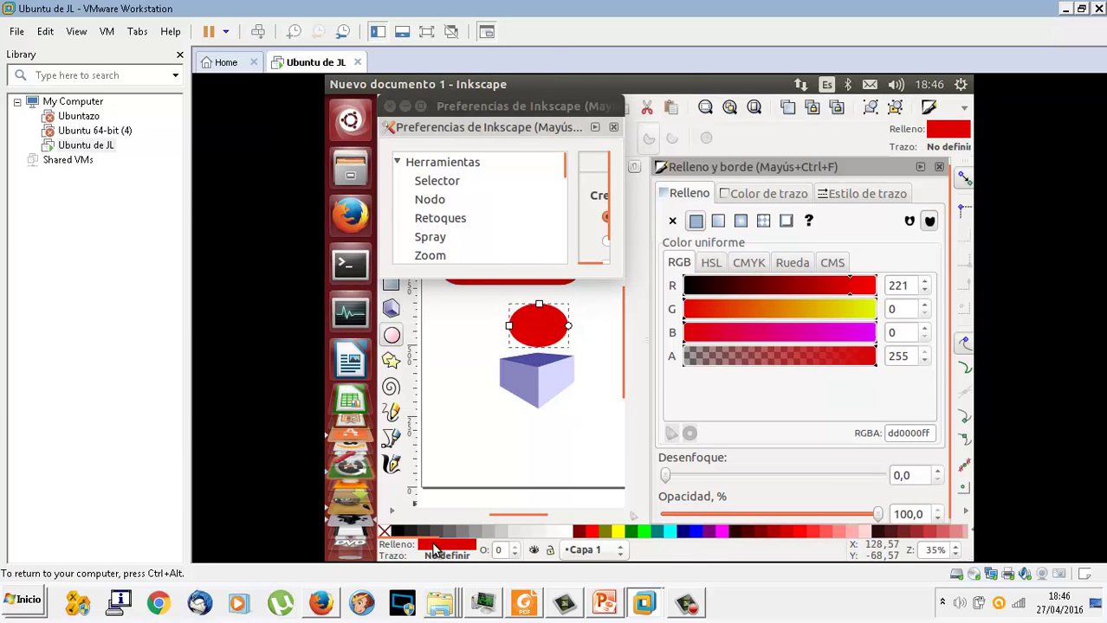
pyautogui.click(391, 107)
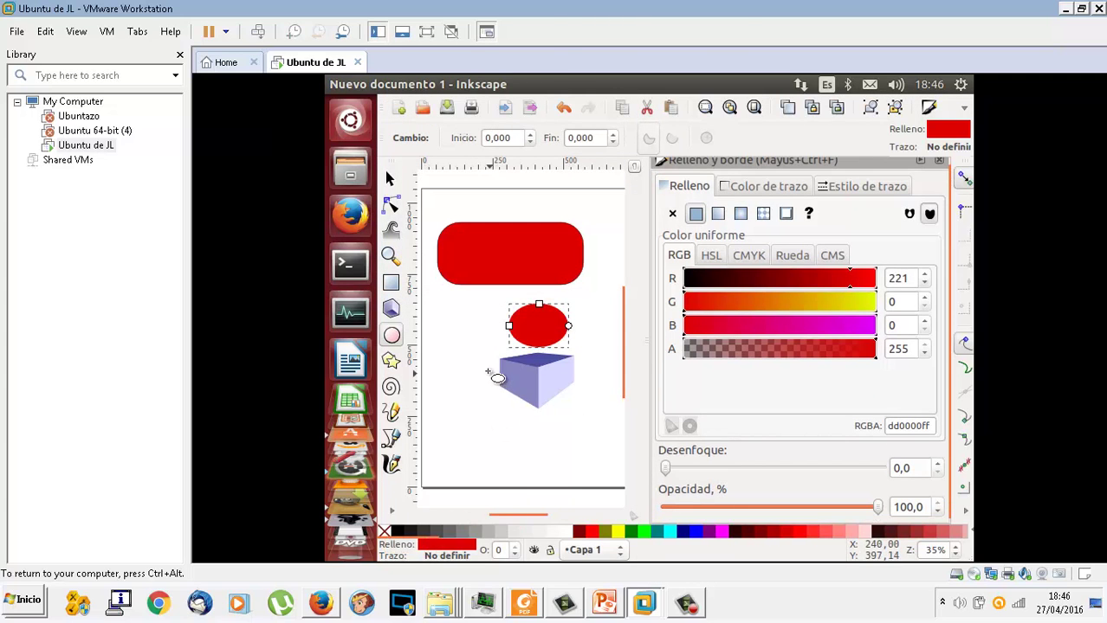
pyautogui.click(394, 359)
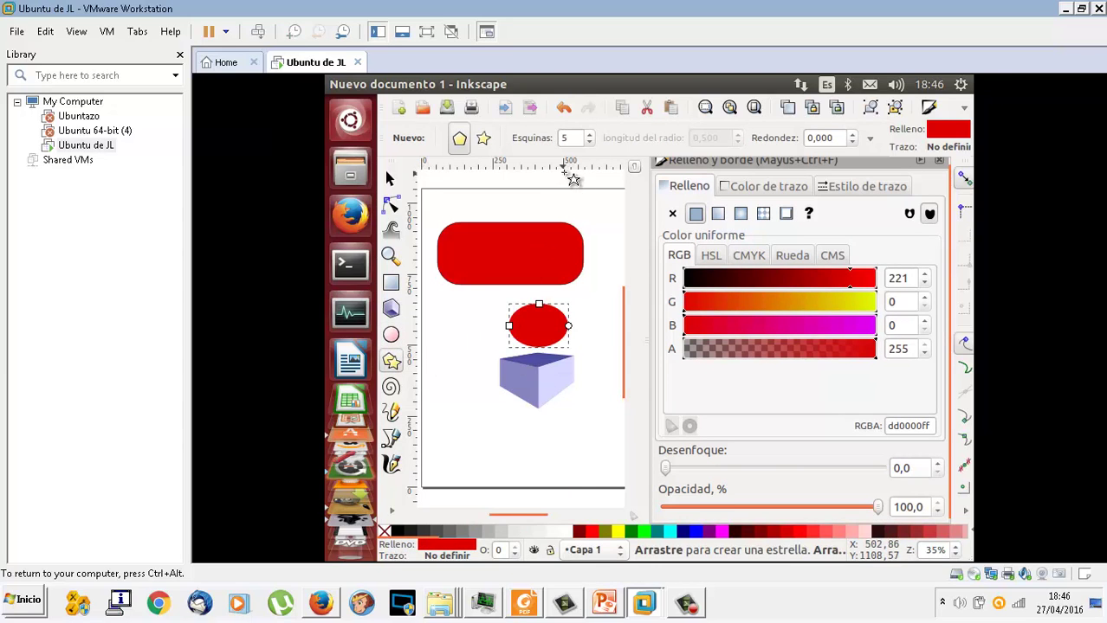
# - Draw a five-pointed star left of the 3D box and fill it light red
pyautogui.click(483, 139)
pyautogui.moveTo(443, 392); pyautogui.dragTo(477, 388)
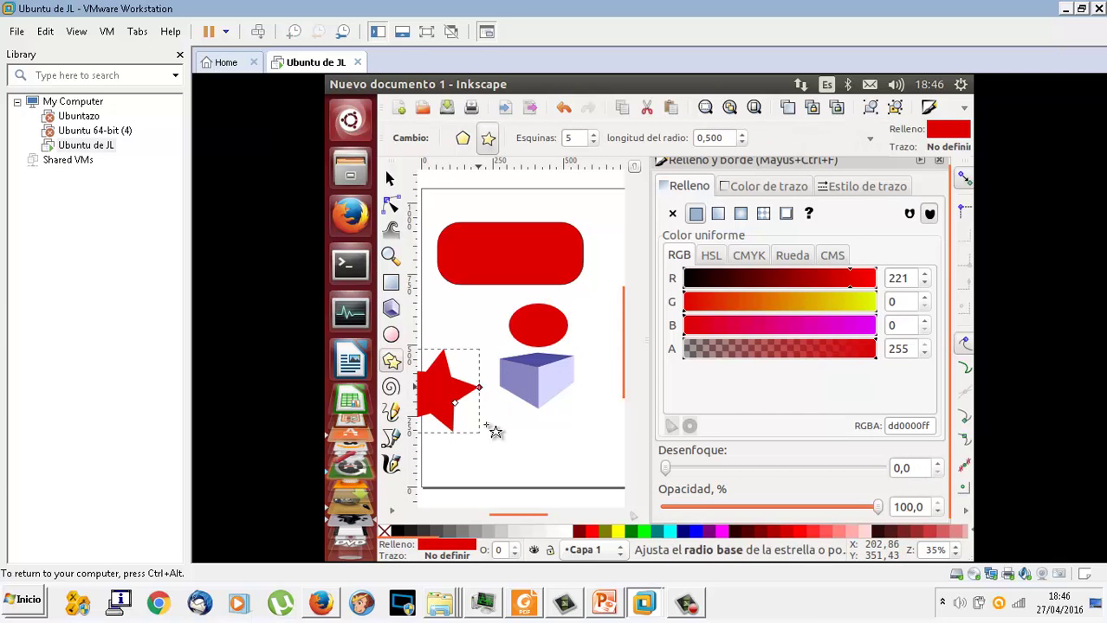
pyautogui.moveTo(467, 548); pyautogui.dragTo(509, 544)
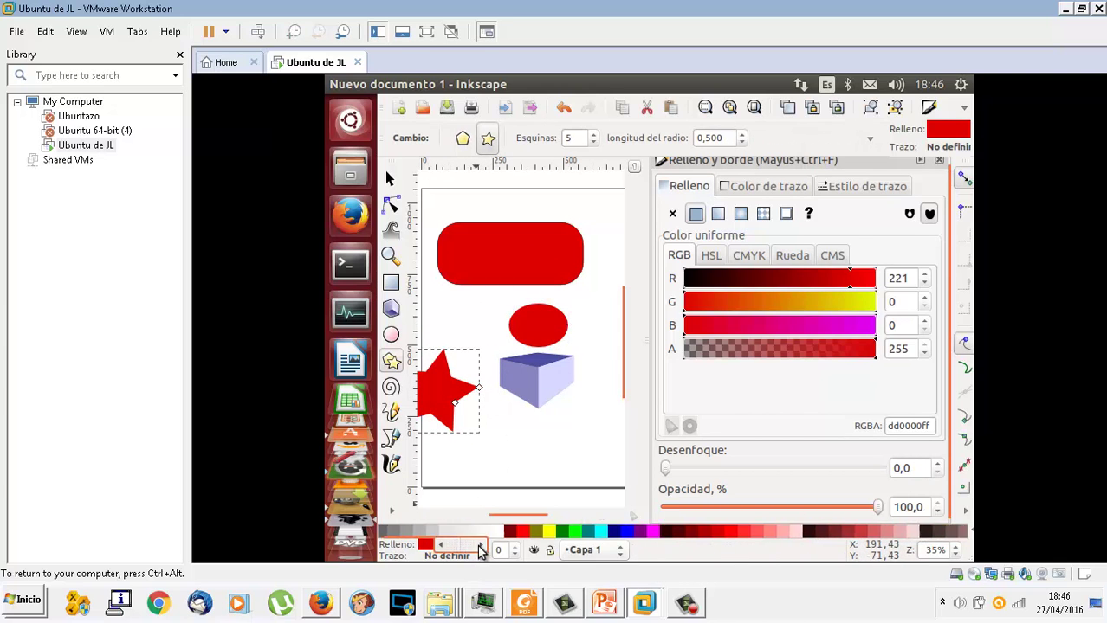
pyautogui.click(511, 534)
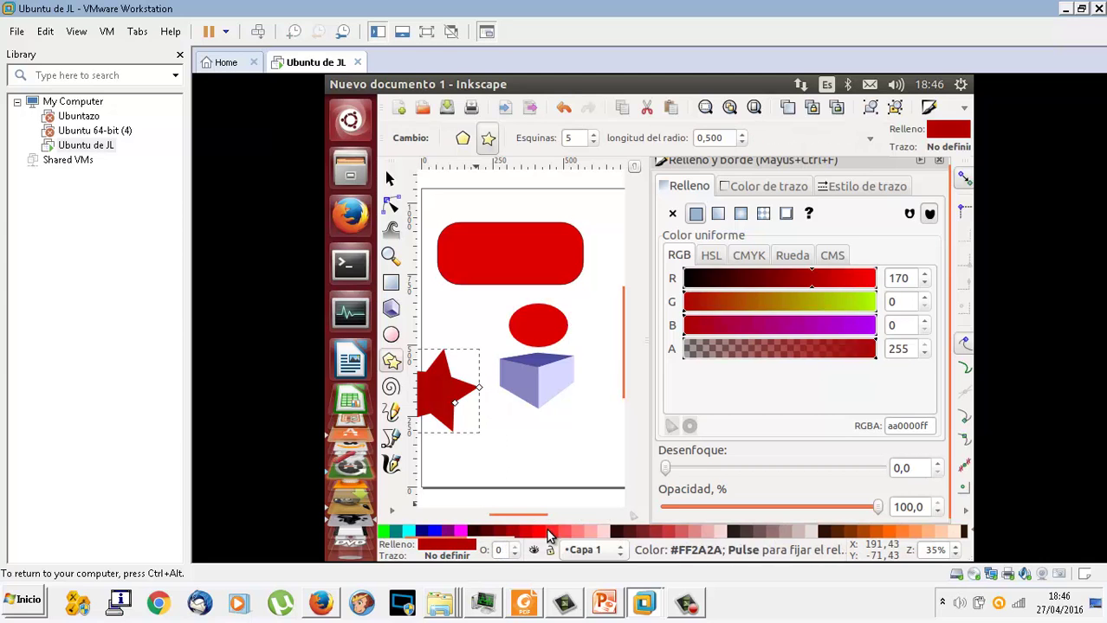
pyautogui.click(546, 531)
pyautogui.click(683, 531)
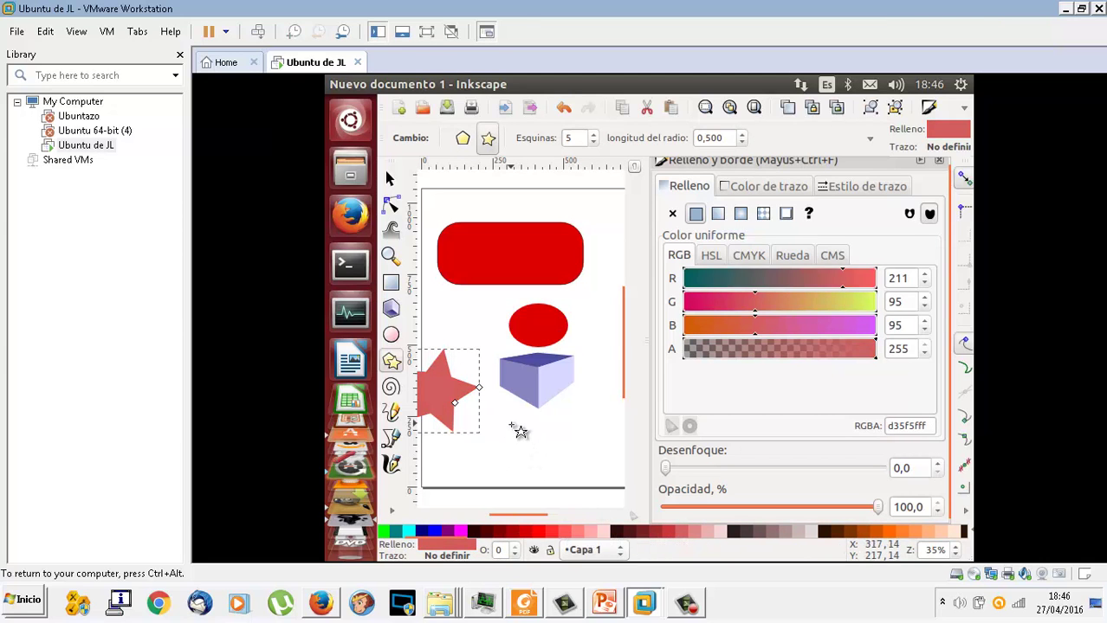
# - Set the star's stroke width to 0.100 px
pyautogui.click(459, 559)
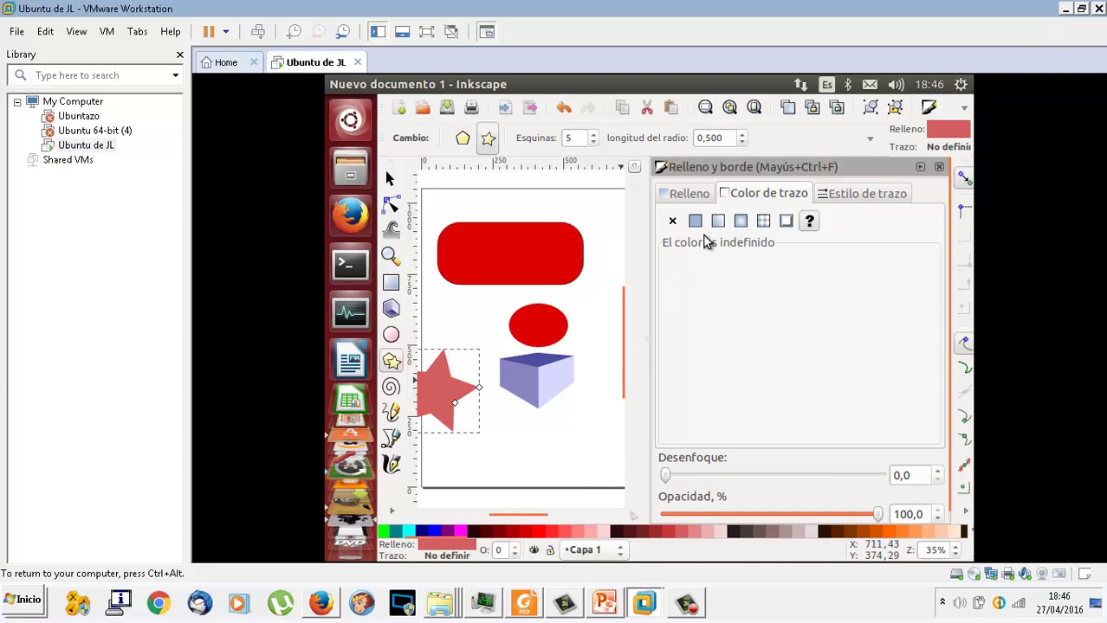
pyautogui.click(859, 196)
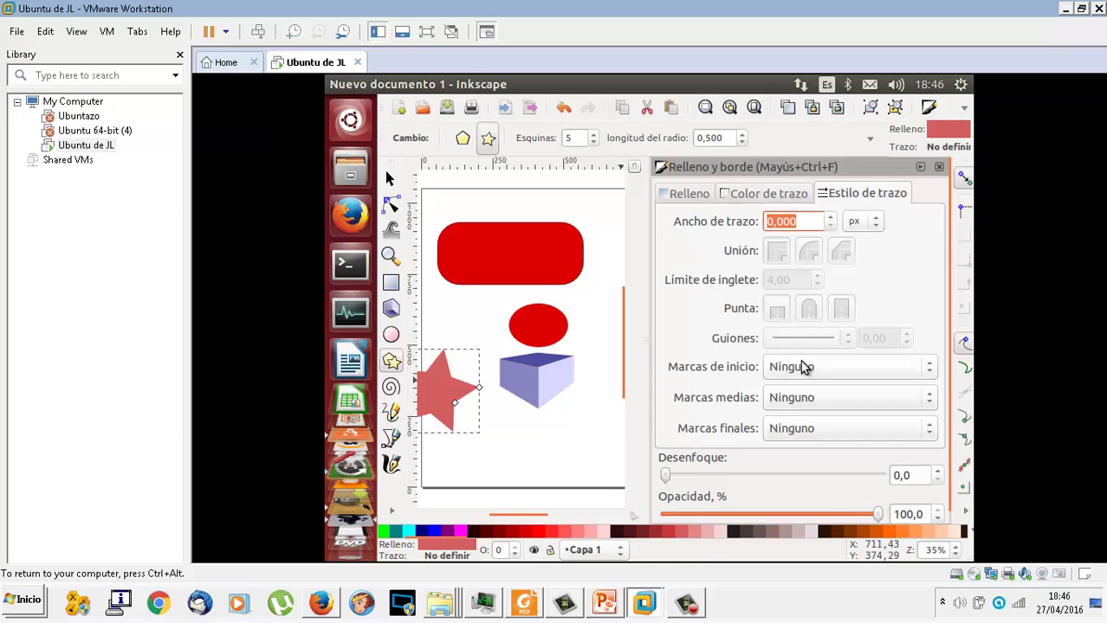
pyautogui.click(829, 223)
pyautogui.click(829, 226)
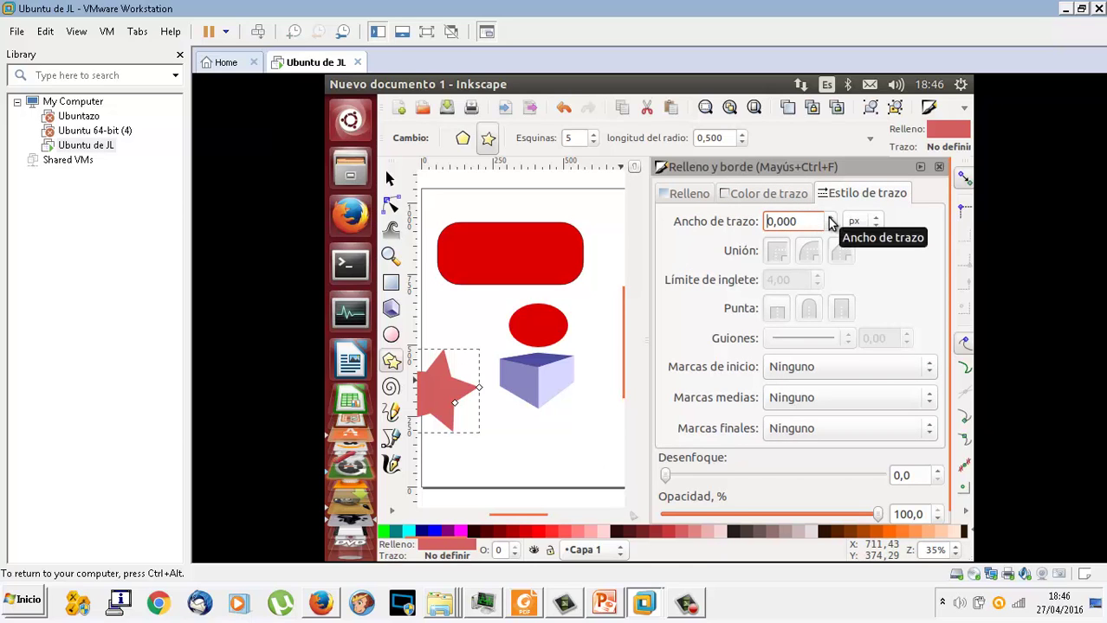
pyautogui.click(830, 226)
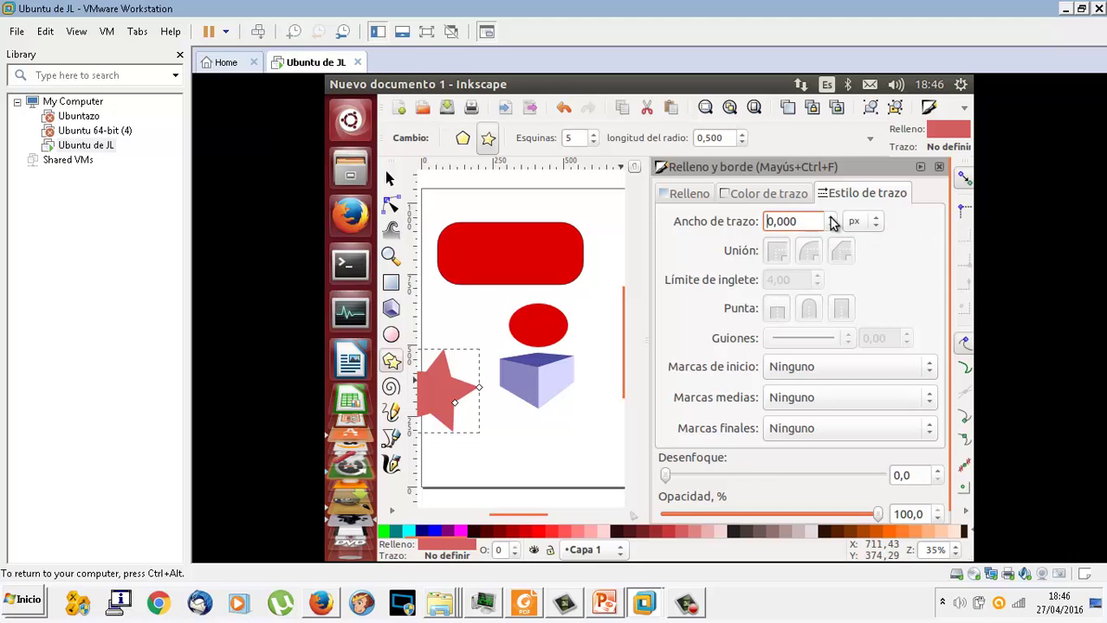
pyautogui.click(830, 226)
pyautogui.click(830, 218)
pyautogui.click(876, 223)
# - Give the star an Arrow1Lstart start marker and deselect it
pyautogui.click(780, 368)
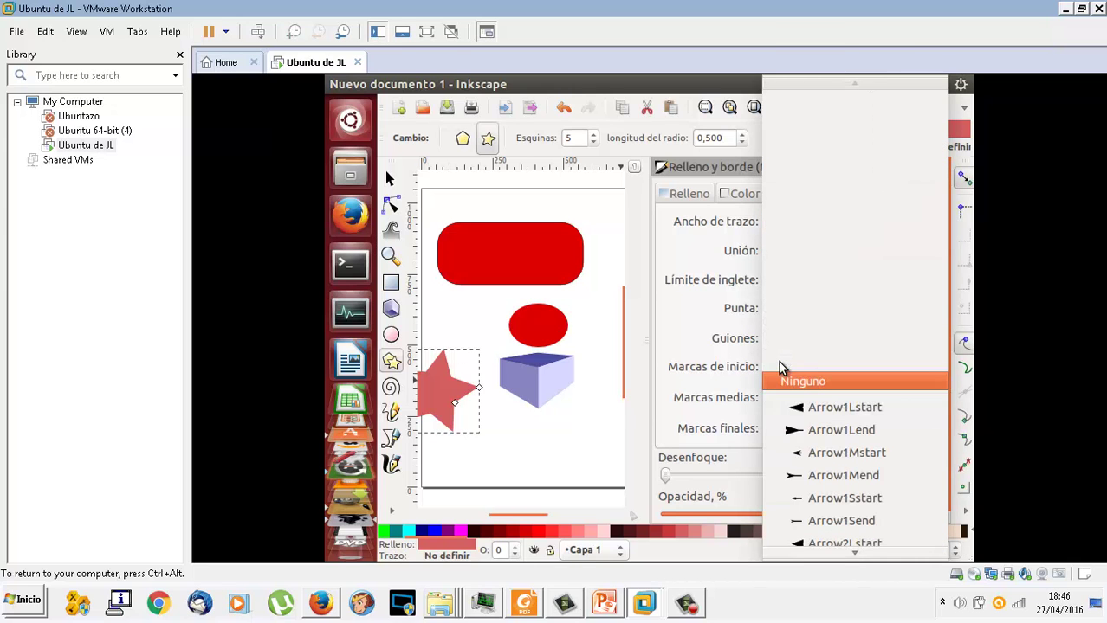
pyautogui.click(769, 412)
pyautogui.click(548, 424)
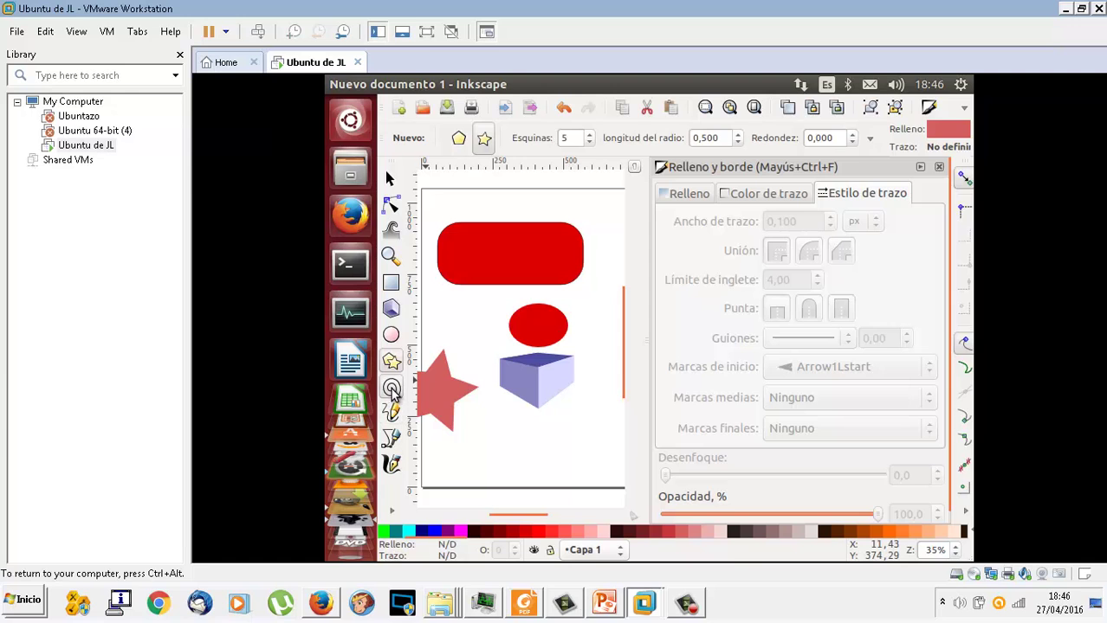
pyautogui.click(390, 388)
# - Draw a spiral below the box and a freehand loop around the ellipse
pyautogui.moveTo(488, 418); pyautogui.dragTo(527, 443)
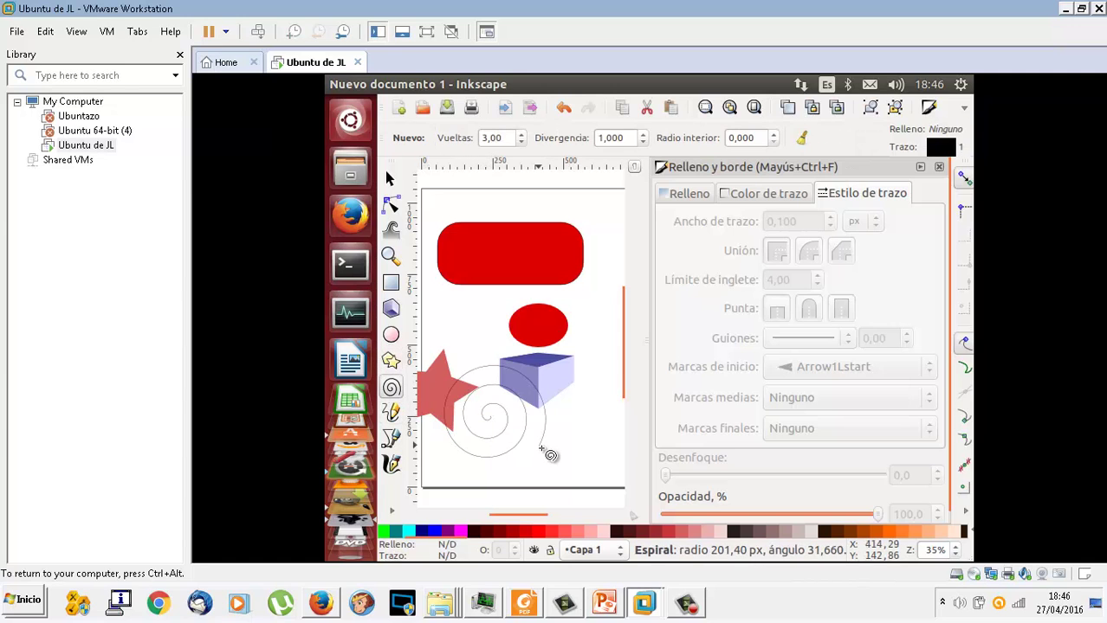
pyautogui.click(390, 412)
pyautogui.moveTo(468, 313)
pyautogui.mouseDown()
pyautogui.moveTo(505, 338)
pyautogui.moveTo(479, 396)
pyautogui.mouseUp()
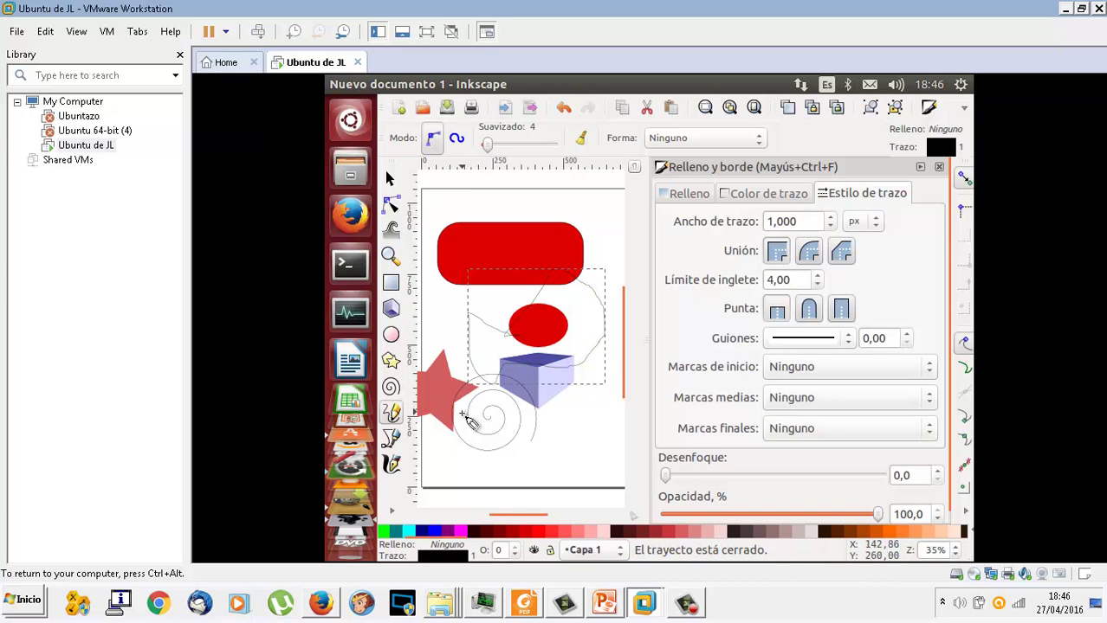
# - Draw a small closed three-point straight-line shape beside the rectangle's top-right corner
pyautogui.click(391, 437)
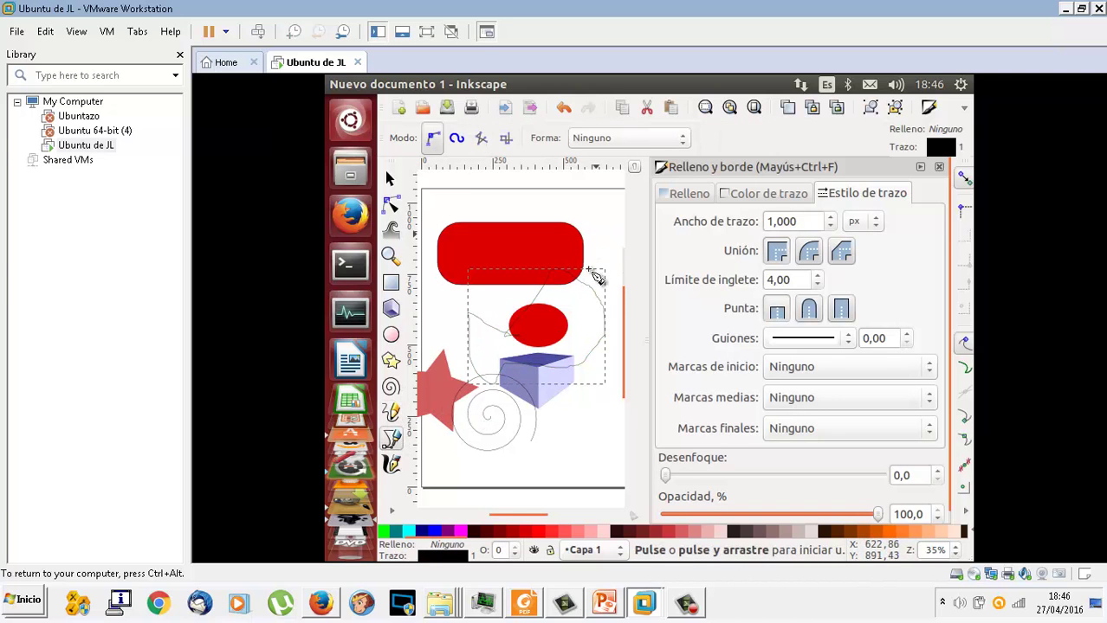
pyautogui.click(598, 234)
pyautogui.click(606, 215)
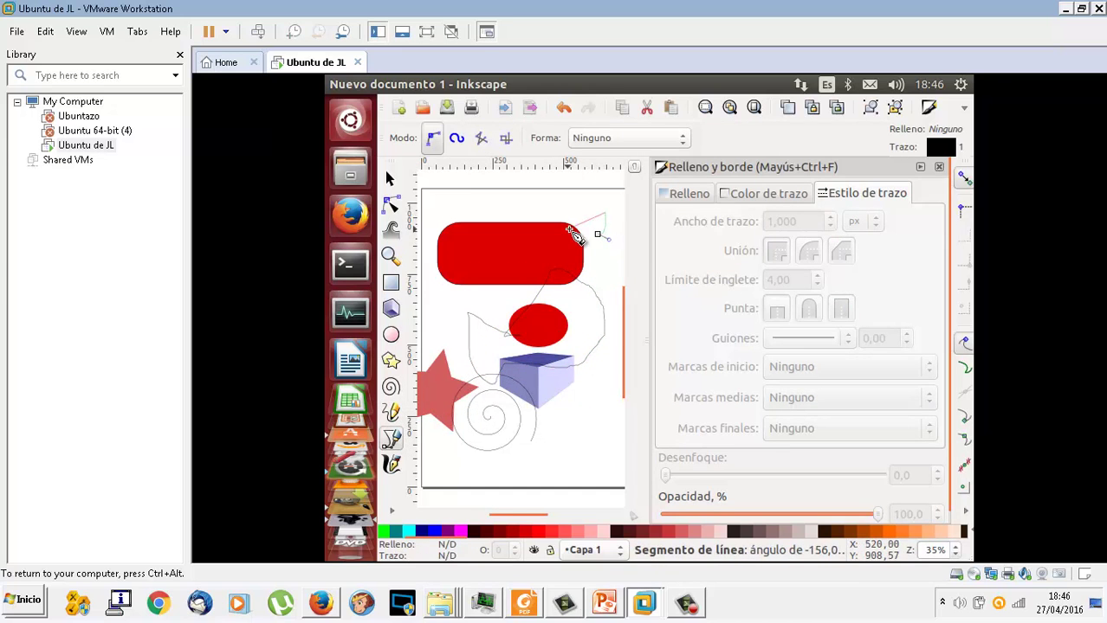
pyautogui.click(574, 230)
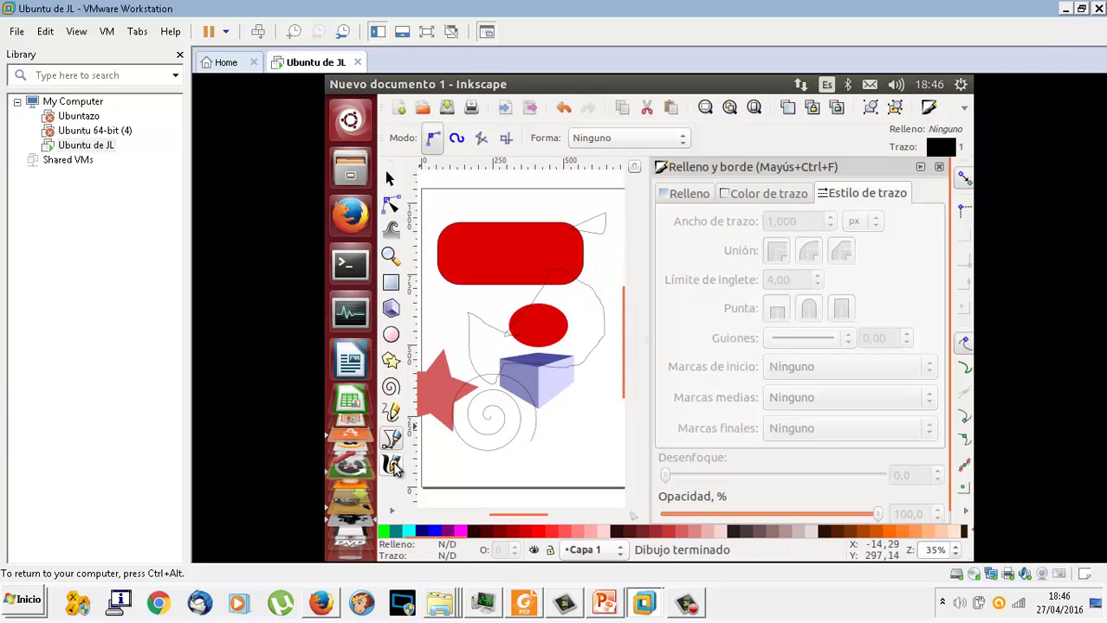
pyautogui.click(391, 465)
# - Paint a looping red calligraphic ribbon, then raise the calligraphy width from 15 to 31
pyautogui.moveTo(541, 342)
pyautogui.mouseDown()
pyautogui.moveTo(608, 410)
pyautogui.moveTo(554, 268)
pyautogui.moveTo(476, 357)
pyautogui.moveTo(467, 206)
pyautogui.moveTo(604, 227)
pyautogui.moveTo(565, 241)
pyautogui.mouseUp()
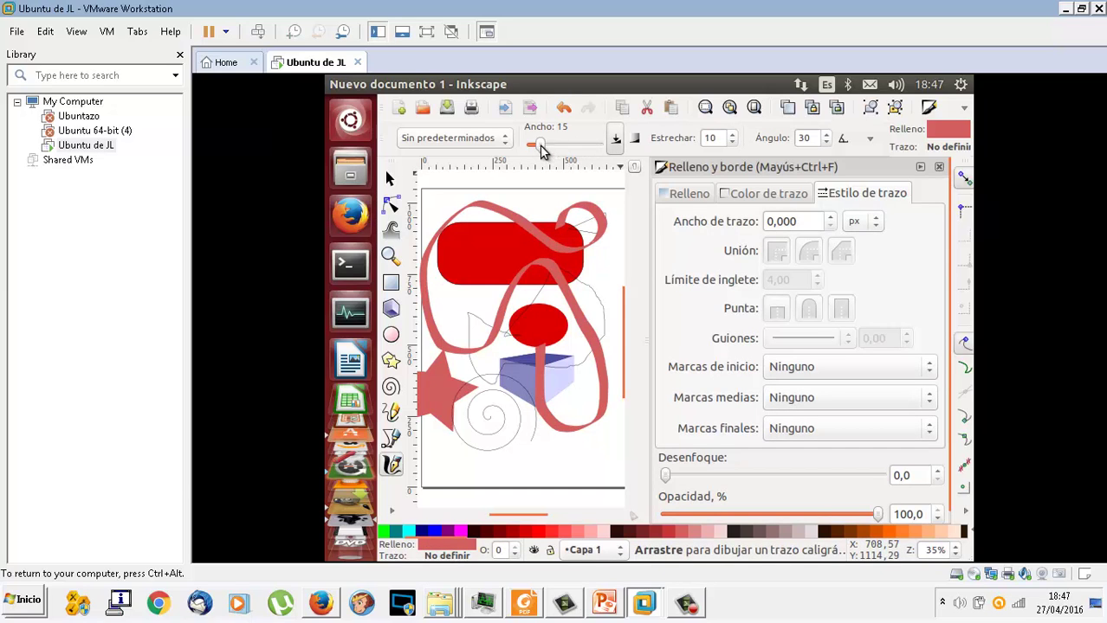
pyautogui.moveTo(540, 149); pyautogui.dragTo(554, 149)
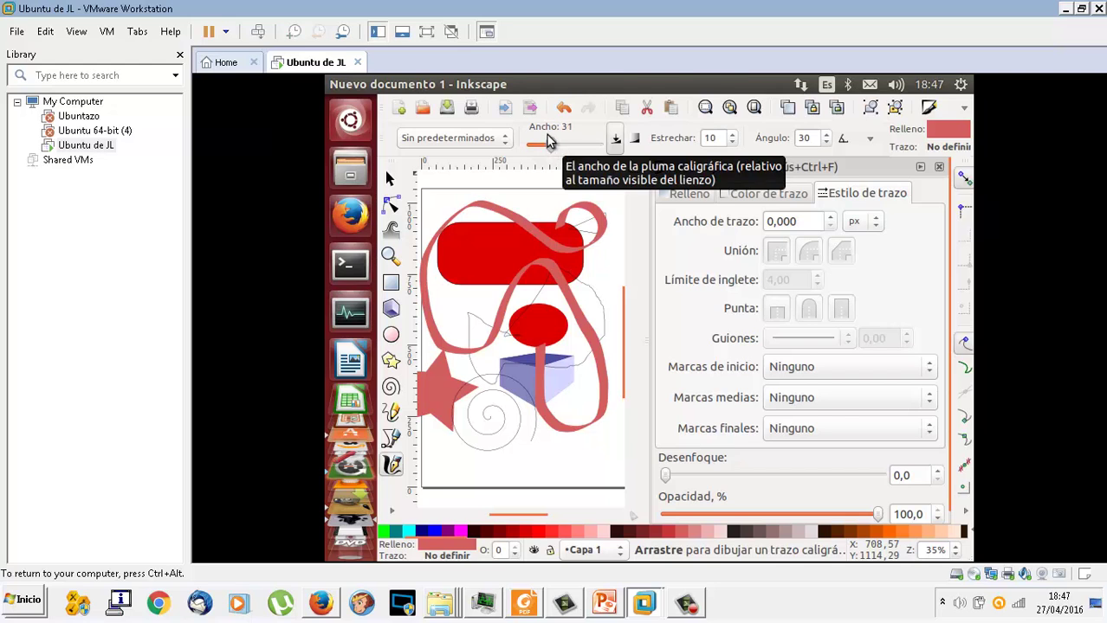
pyautogui.moveTo(407, 85)
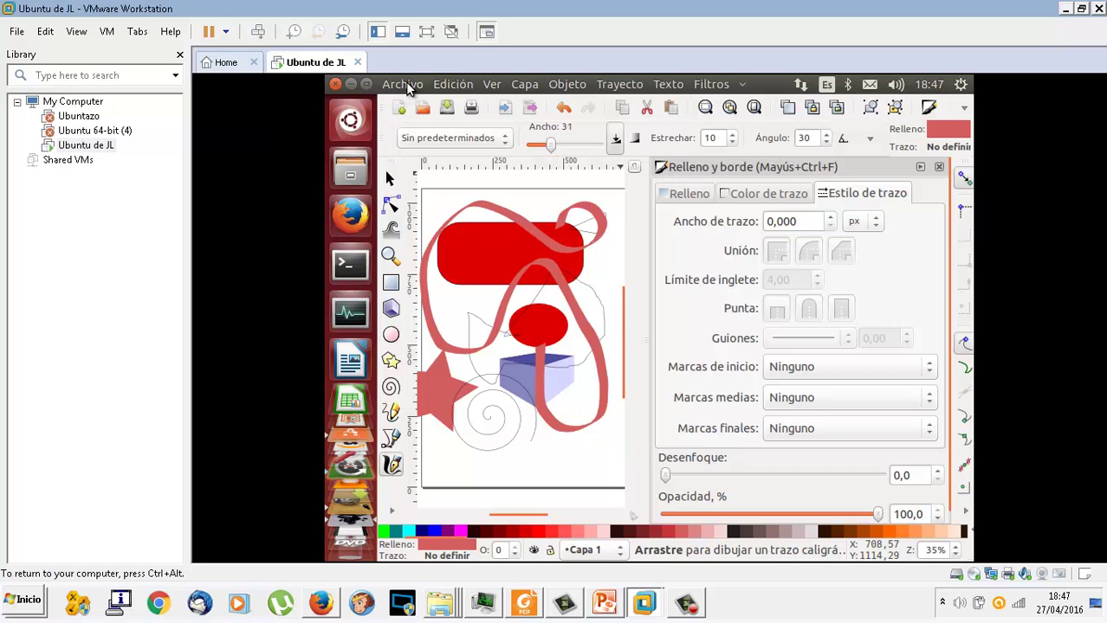
pyautogui.click(620, 85)
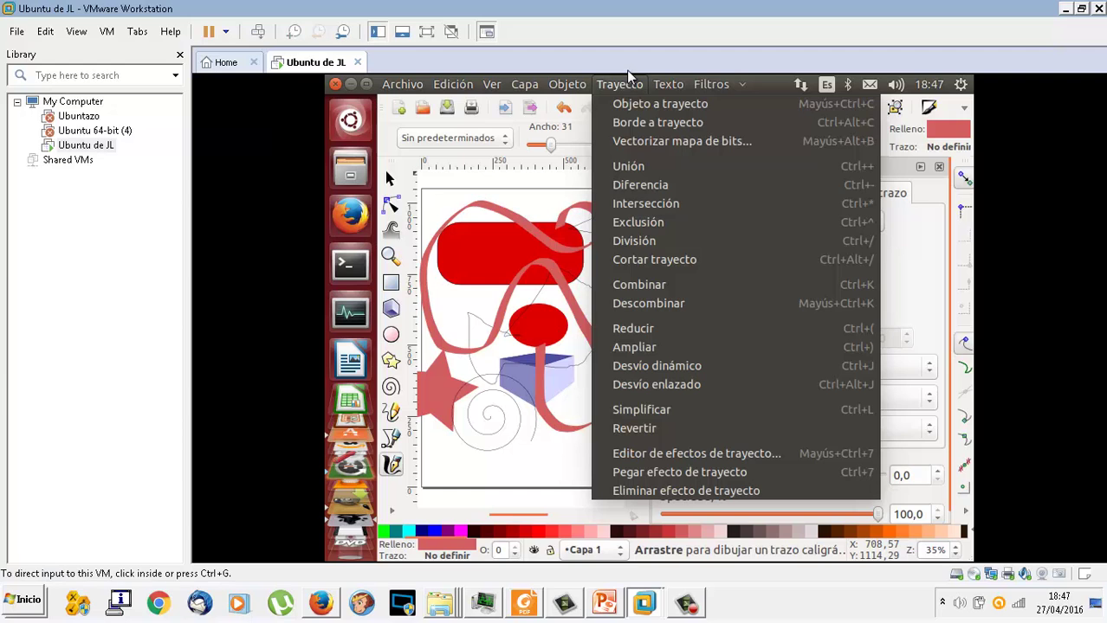
pyautogui.click(597, 87)
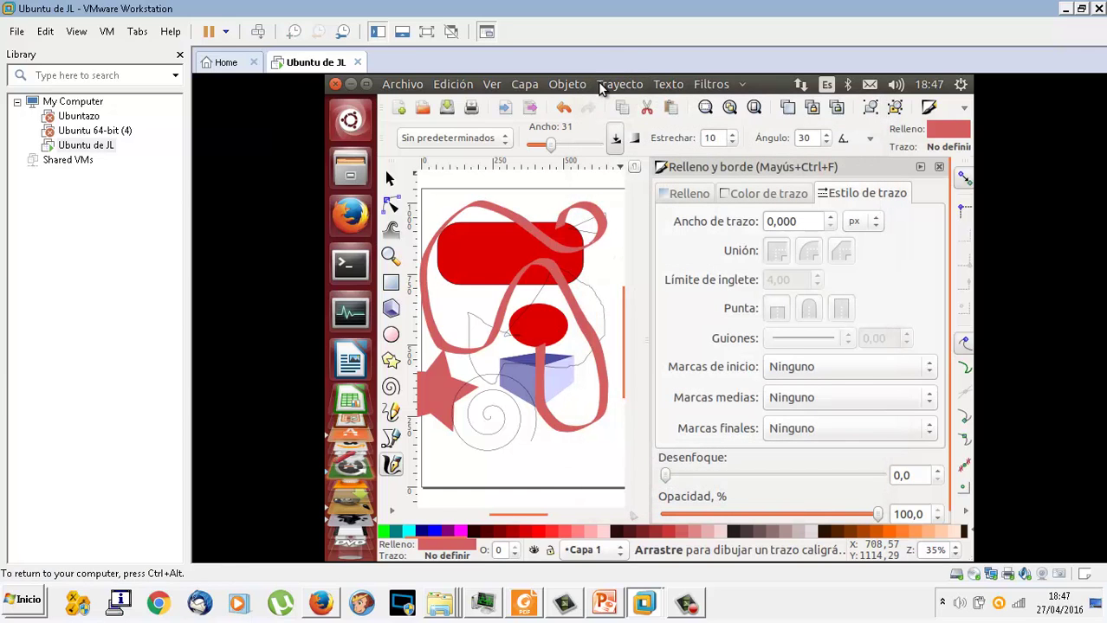